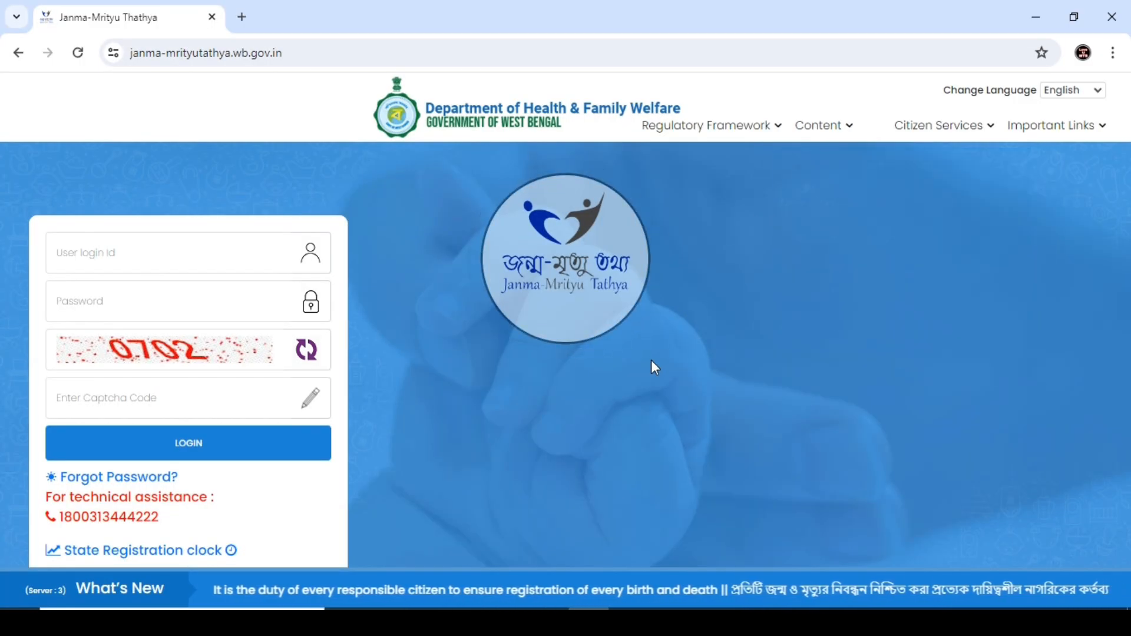
Step: Start a new birth registration via Citizen Services > Birth > Apply For New Registration
{"action": "mouse_move", "coordinate": [926, 130]}
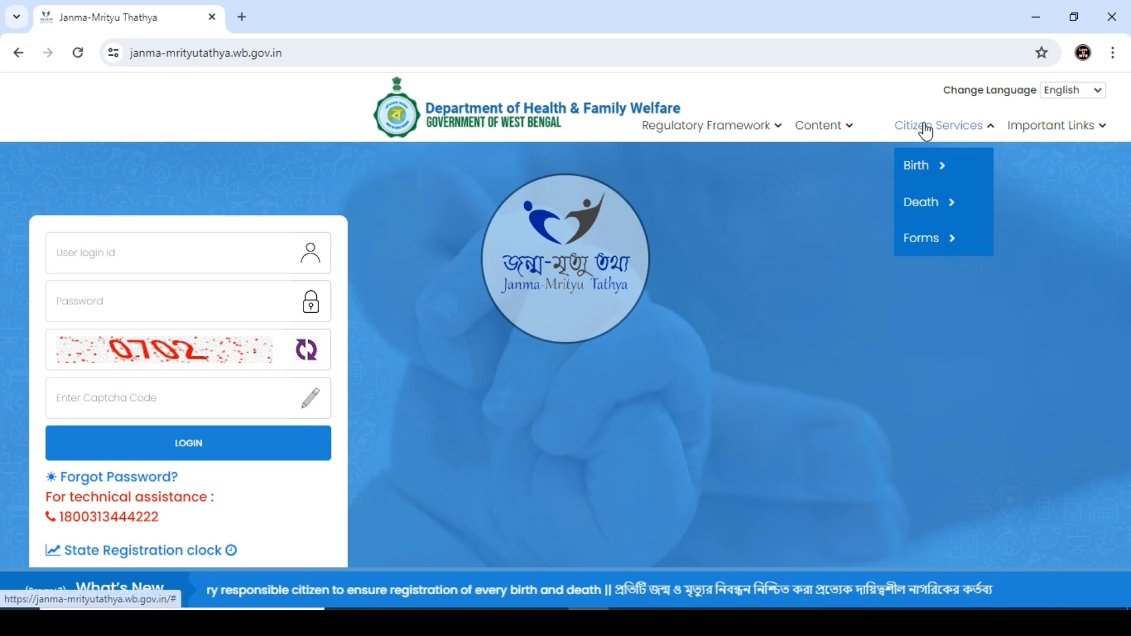
{"action": "mouse_move", "coordinate": [924, 174]}
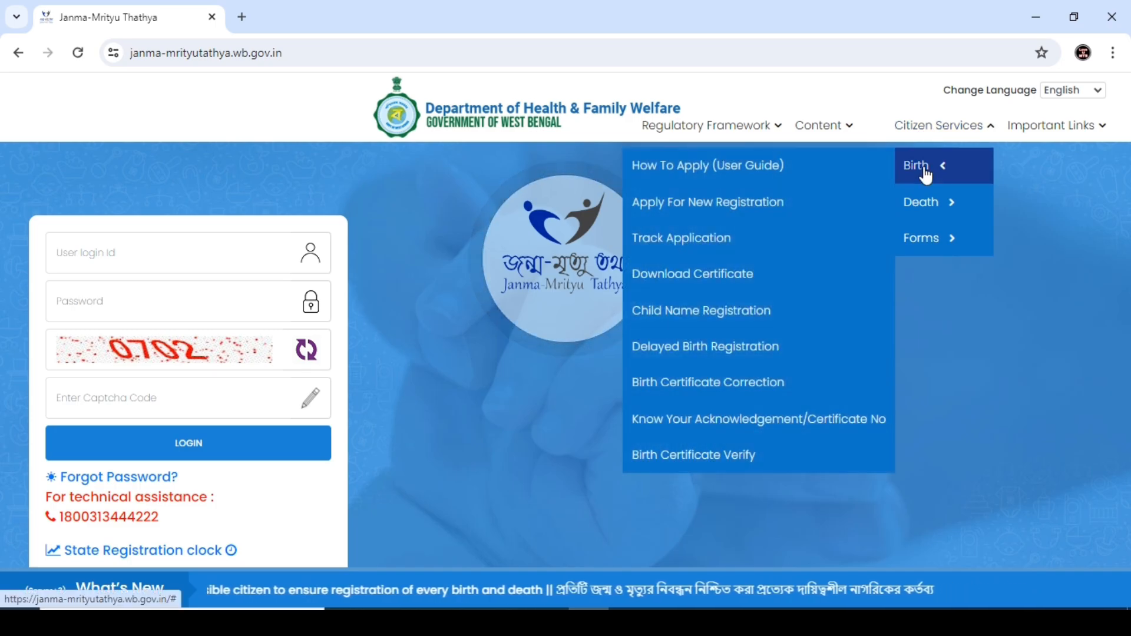
{"action": "left_click", "coordinate": [746, 207]}
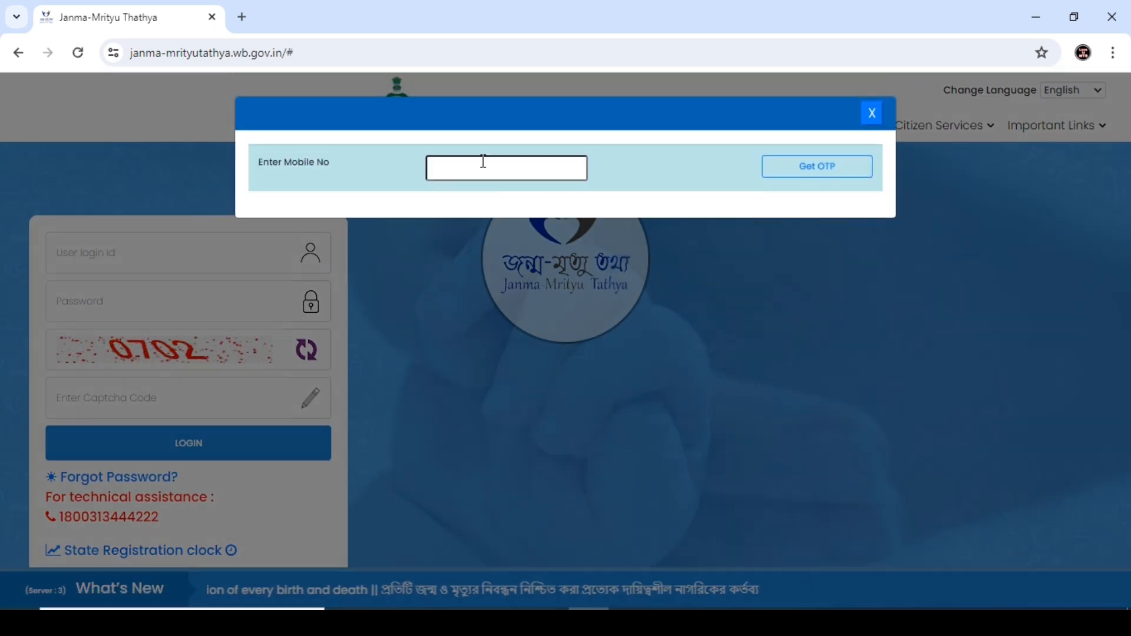
{"action": "left_click", "coordinate": [480, 162]}
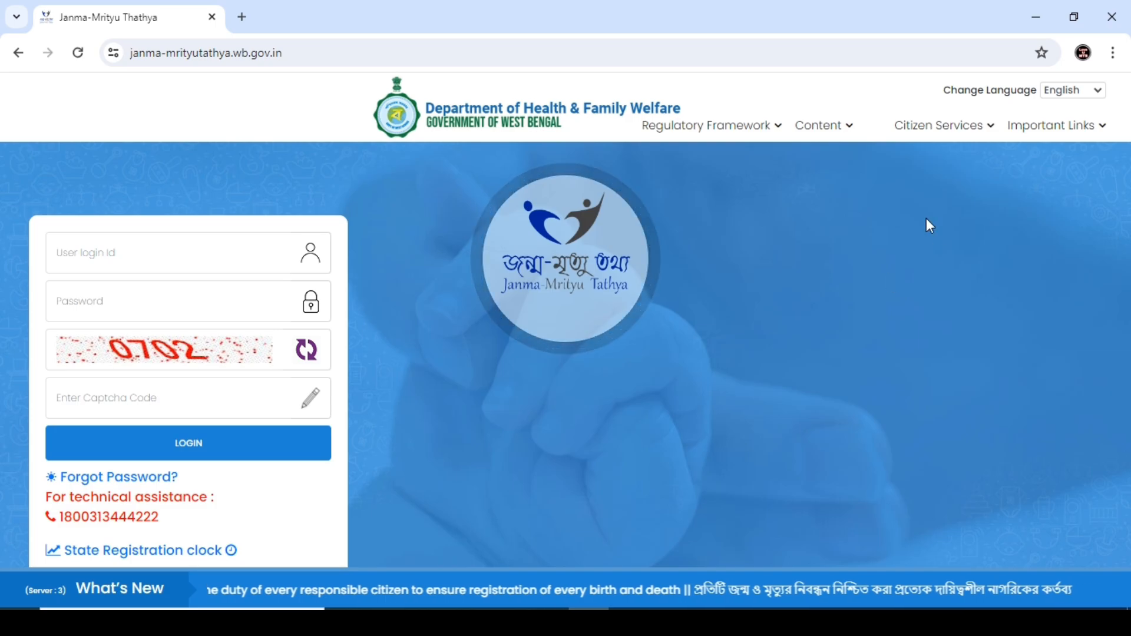
{"action": "mouse_move", "coordinate": [922, 127]}
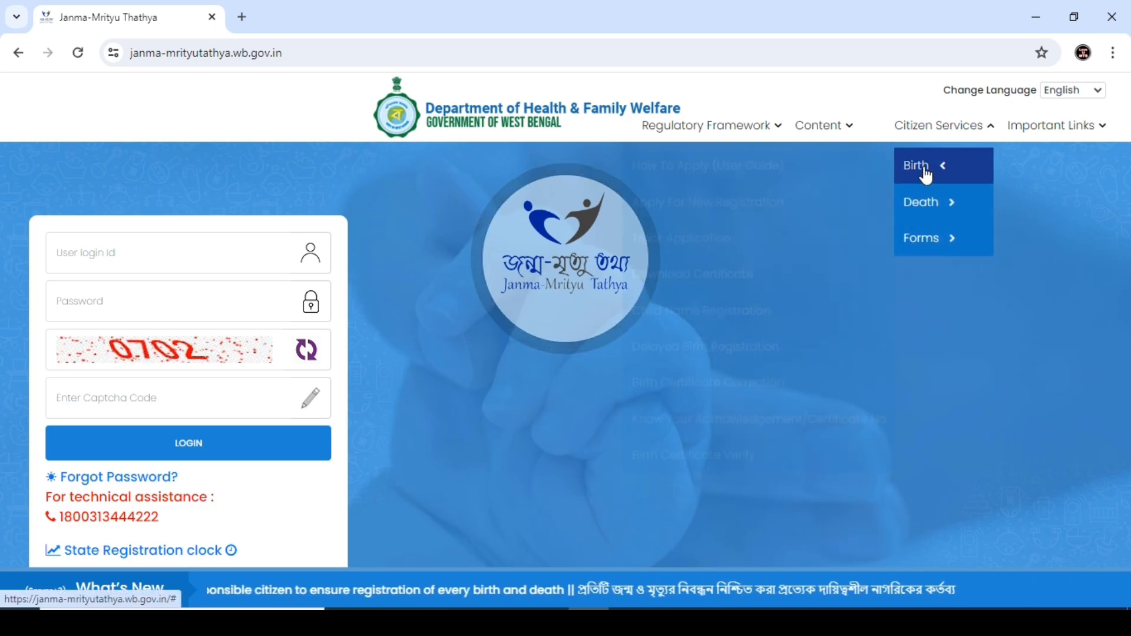
{"action": "mouse_move", "coordinate": [924, 171]}
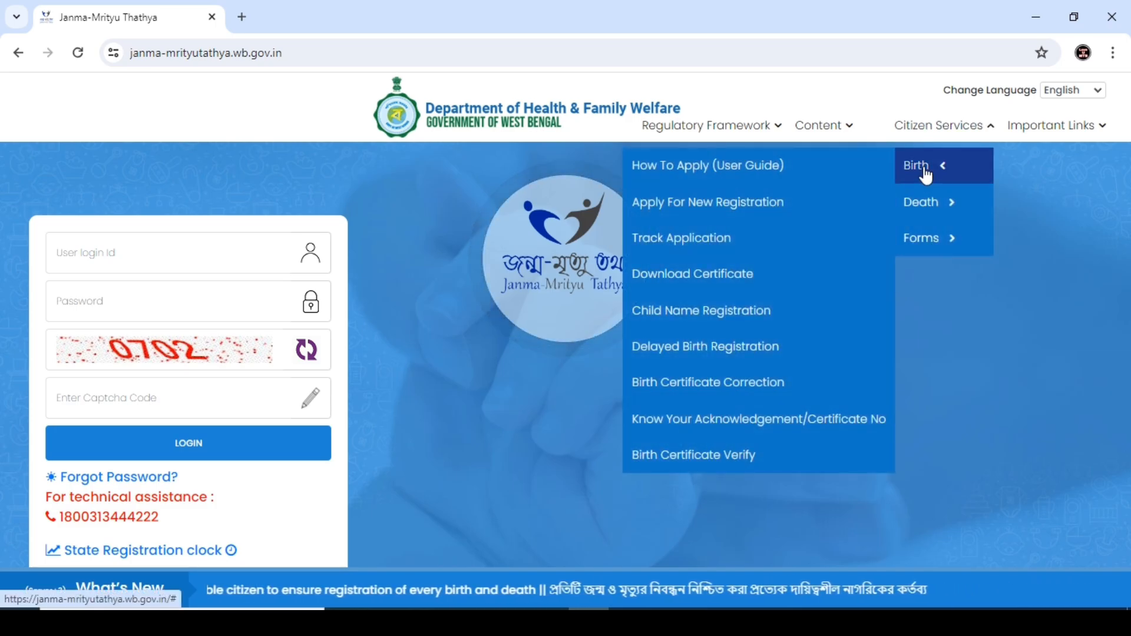
{"action": "left_click", "coordinate": [748, 213]}
{"action": "left_click", "coordinate": [483, 163]}
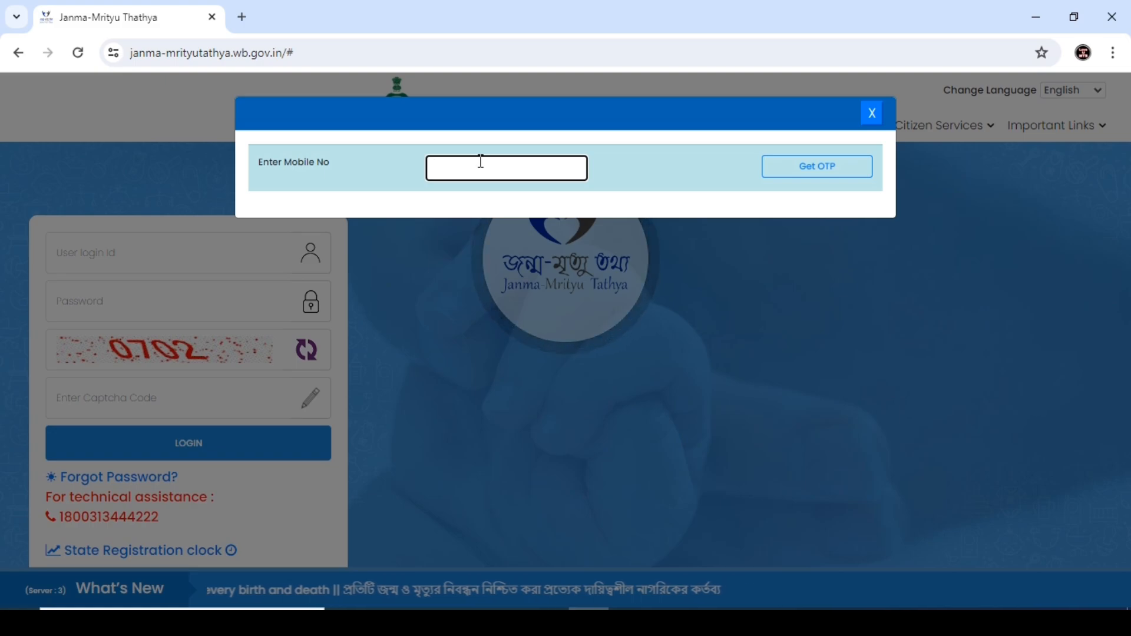
Step: Enter the applicant's mobile number, request an OTP and enter the received verification code
{"action": "type", "text": "8"}
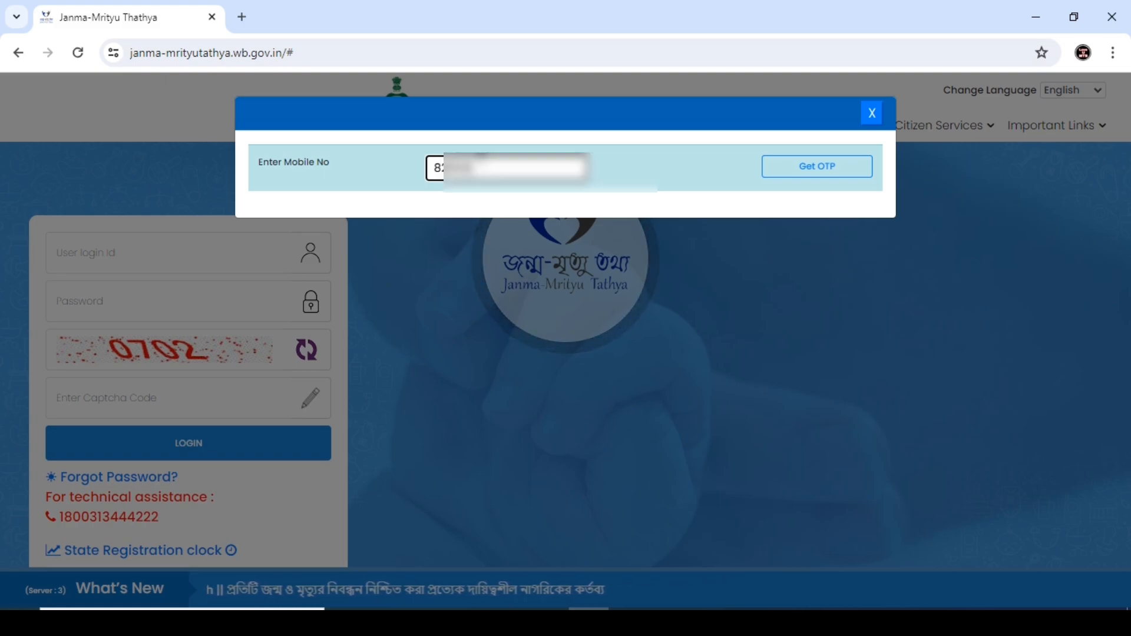
{"action": "type", "text": "29???????"}
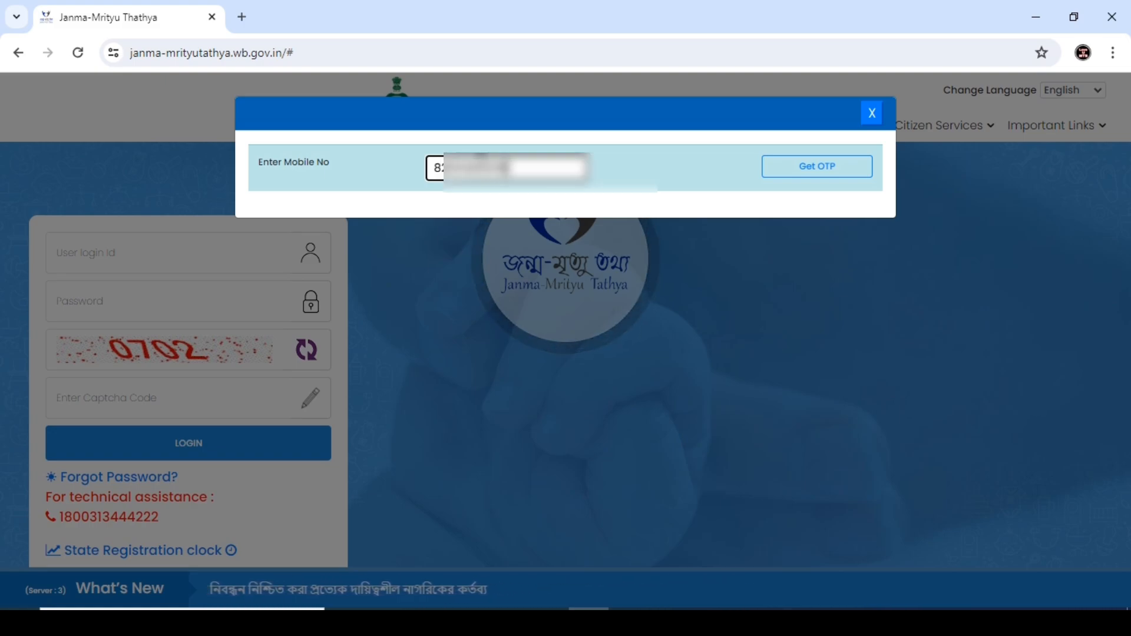
{"action": "left_click", "coordinate": [850, 174]}
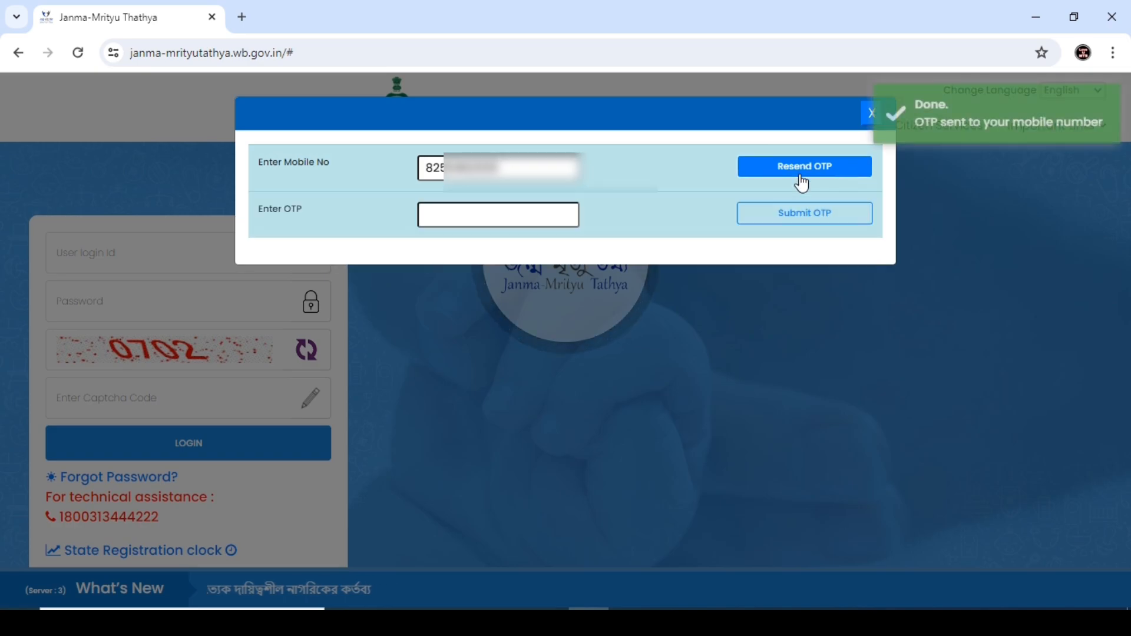
{"action": "left_click", "coordinate": [499, 221]}
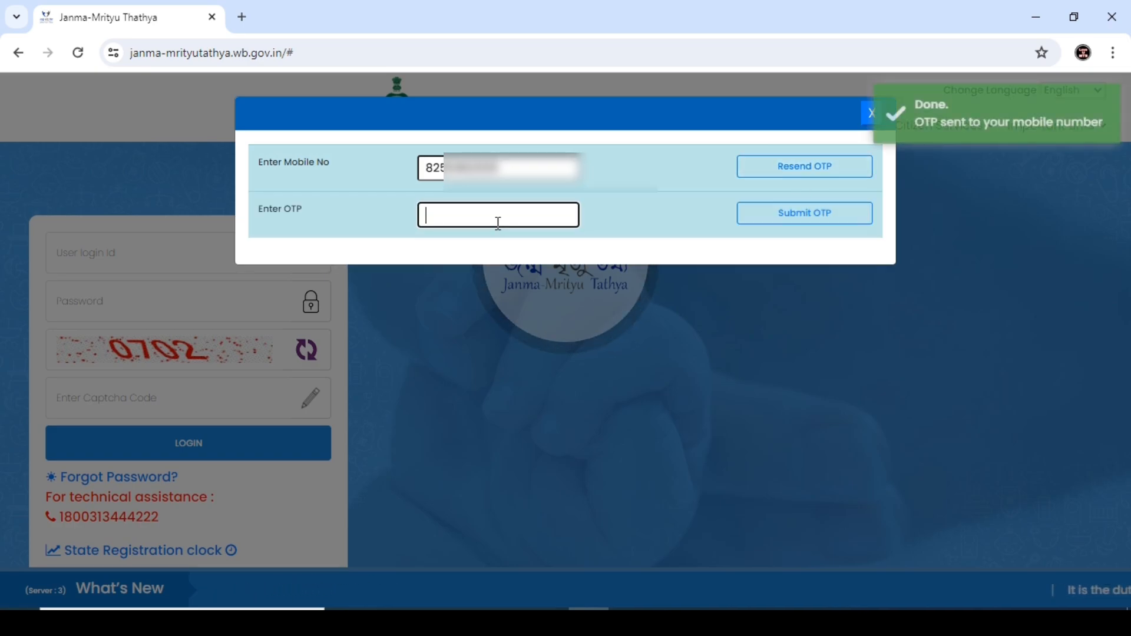
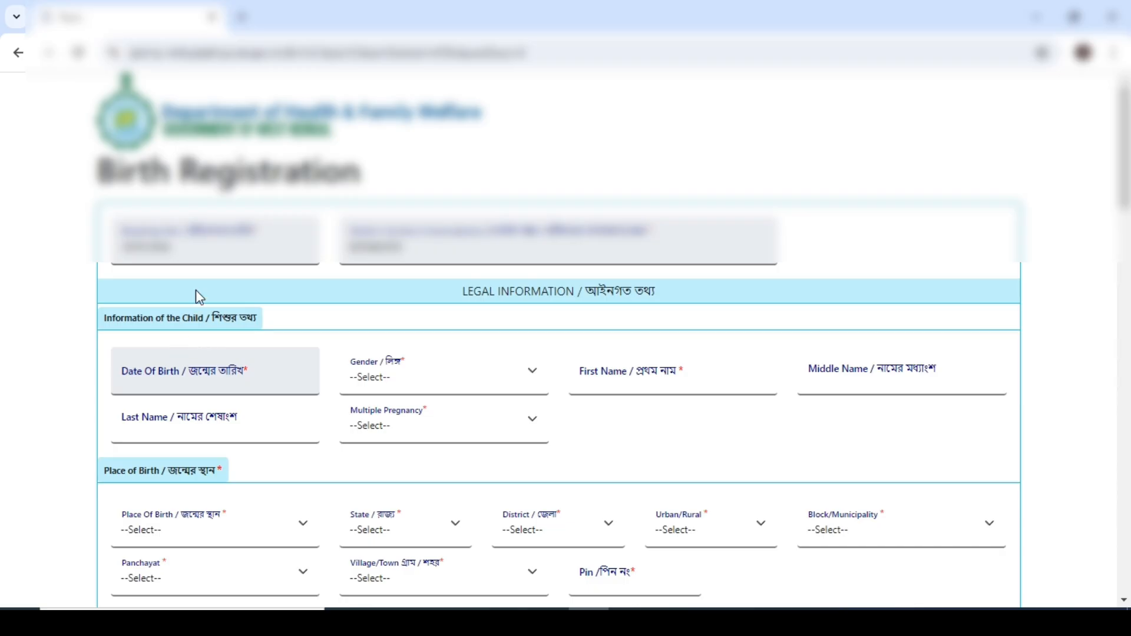
Step: Set the child's date of birth to 14/05/2024 and gender to Male
{"action": "scroll", "coordinate": [196, 290], "scroll_direction": "down", "scroll_amount": 1}
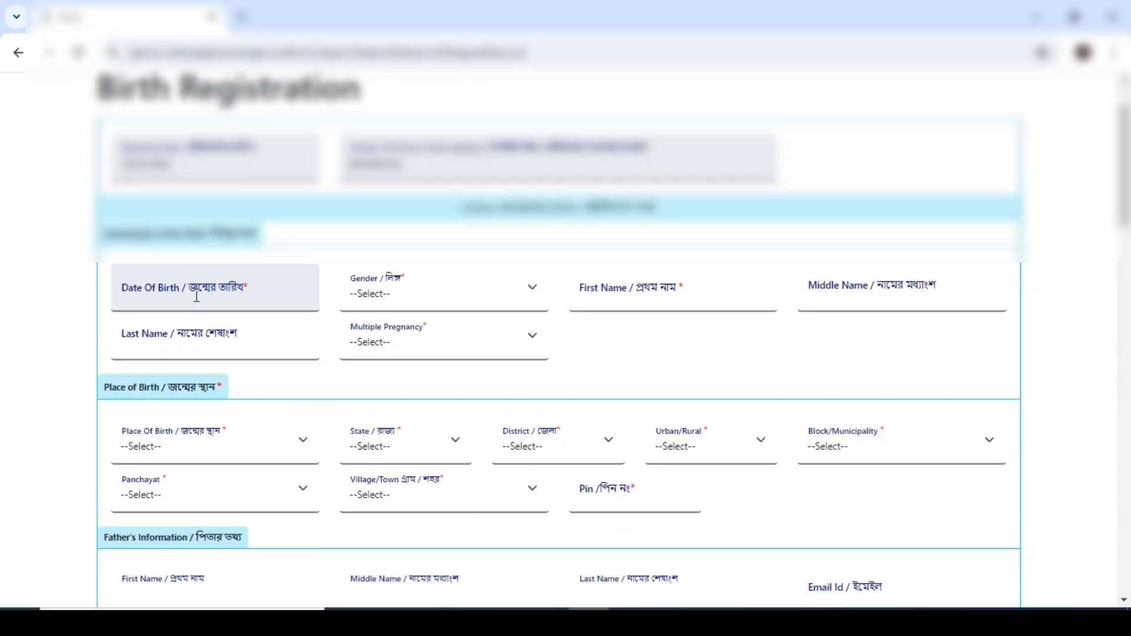
{"action": "left_click", "coordinate": [200, 301]}
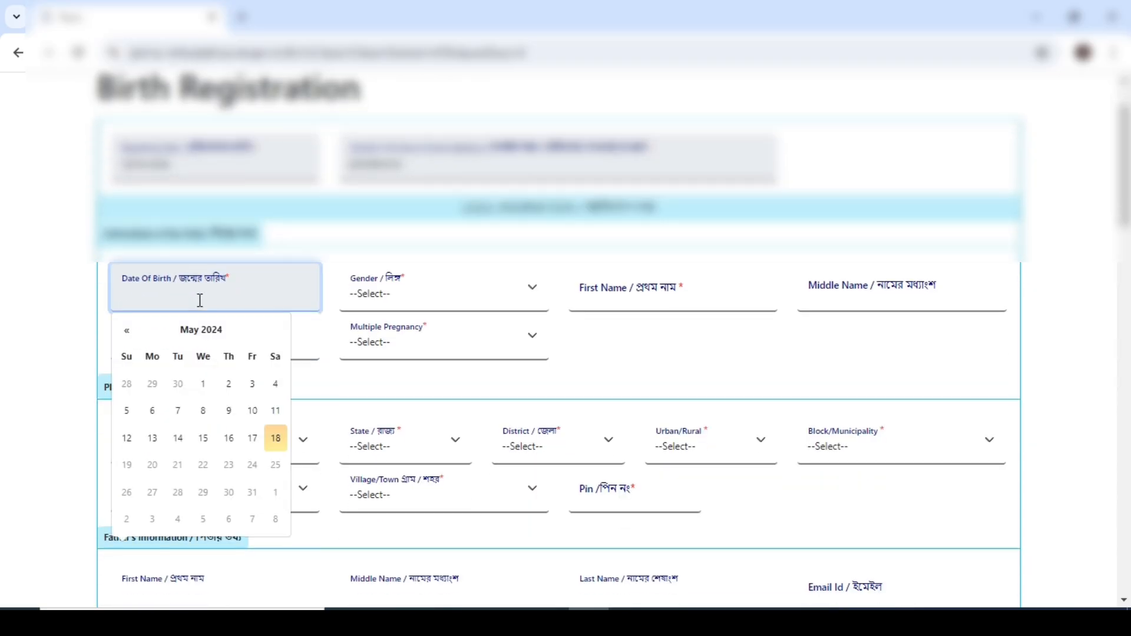
{"action": "left_click", "coordinate": [199, 331]}
{"action": "left_click", "coordinate": [195, 330]}
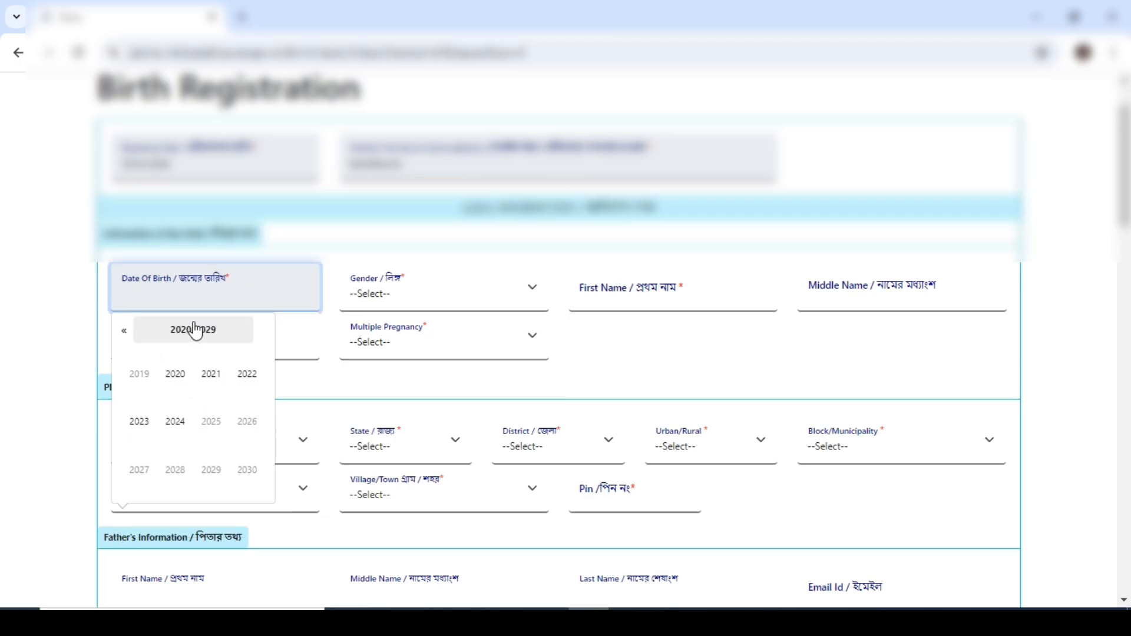
{"action": "left_click", "coordinate": [124, 331]}
{"action": "left_click", "coordinate": [125, 331]}
{"action": "left_click", "coordinate": [125, 331]}
{"action": "left_click", "coordinate": [125, 332]}
{"action": "left_click", "coordinate": [348, 359]}
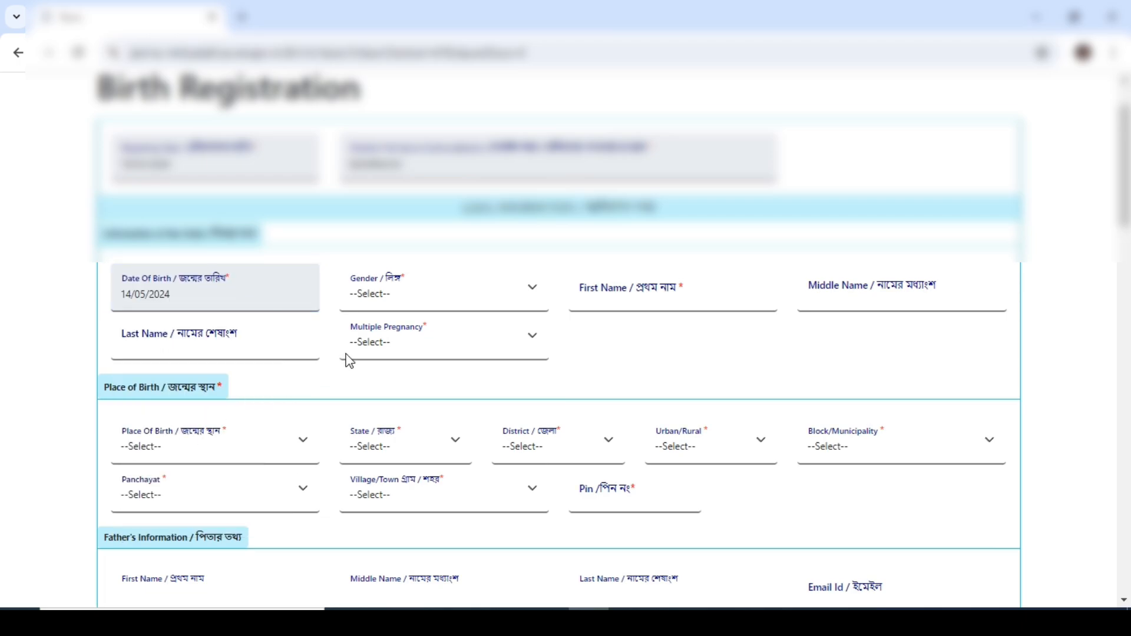
{"action": "left_click", "coordinate": [383, 303]}
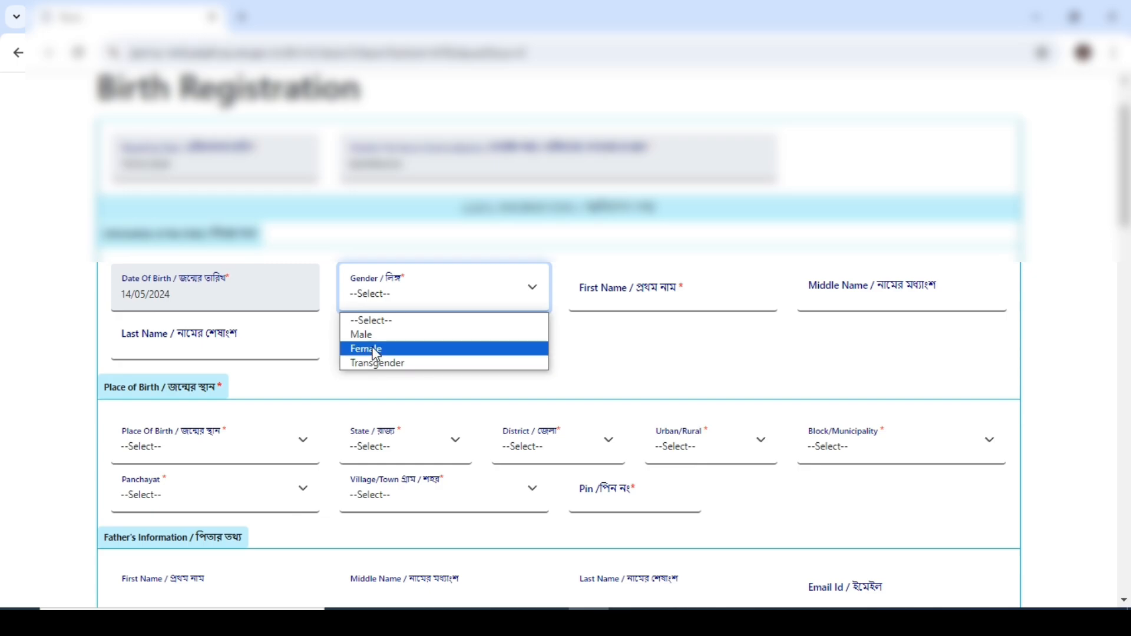
{"action": "left_click", "coordinate": [365, 334]}
Step: Enter the child's first and last name and mark the birth as a Single pregnancy
{"action": "left_click", "coordinate": [611, 288]}
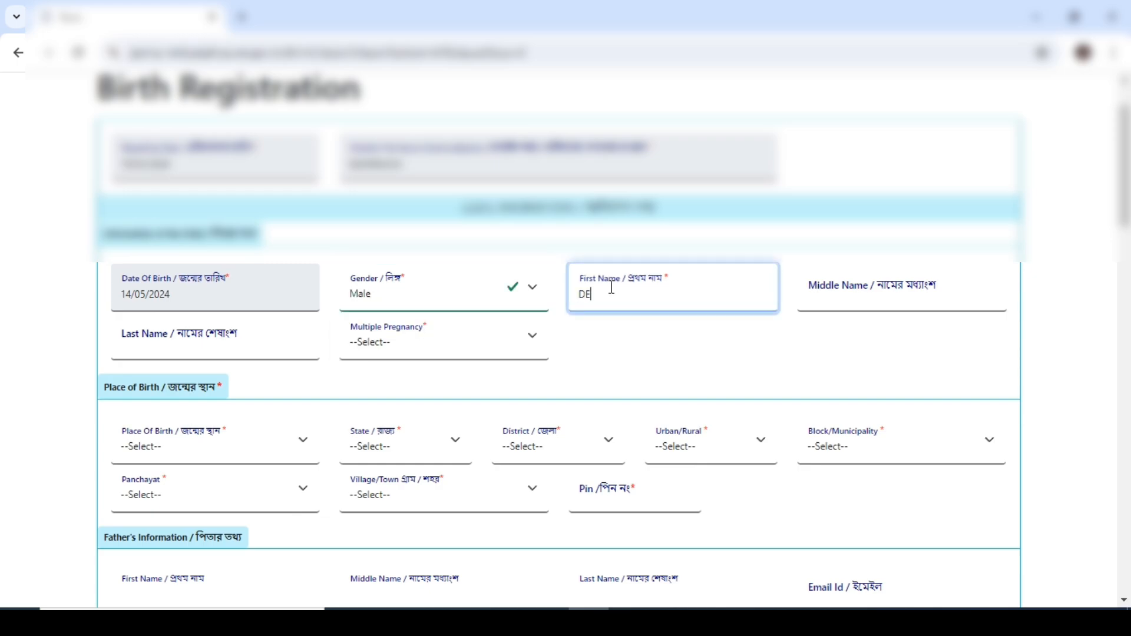
{"action": "type", "text": "DEMO"}
{"action": "key", "text": "Tab"}
{"action": "type", "text": "TEST"}
{"action": "left_click", "coordinate": [380, 345]}
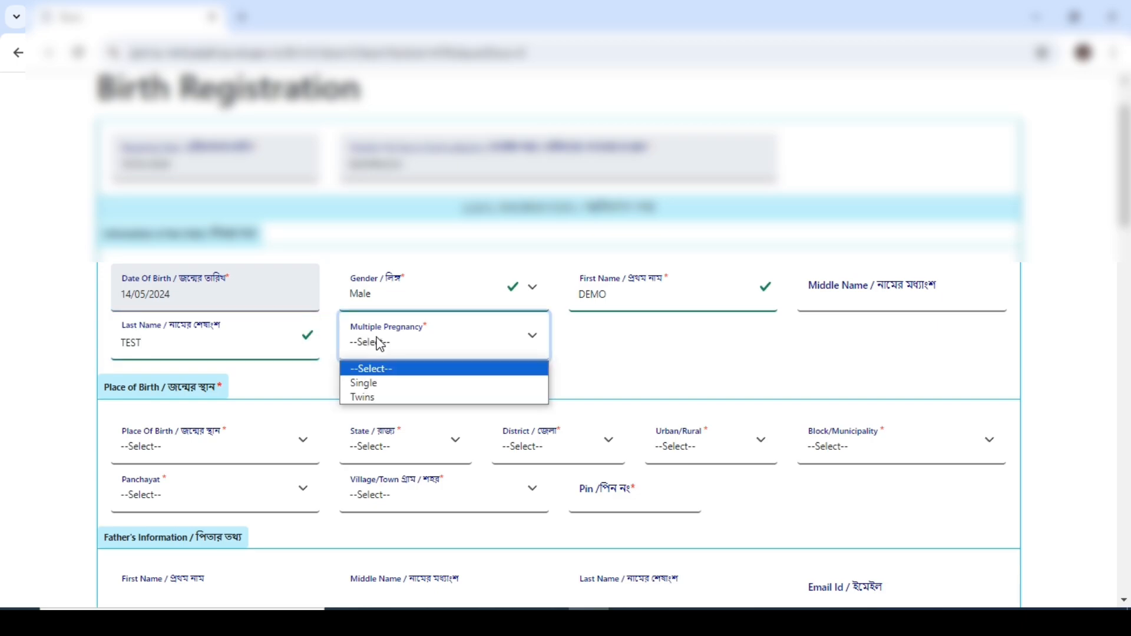
{"action": "left_click", "coordinate": [380, 386]}
Step: Fill the place of birth with state West Bengal and district Coochbehar
{"action": "scroll", "coordinate": [397, 369], "scroll_direction": "down", "scroll_amount": 3}
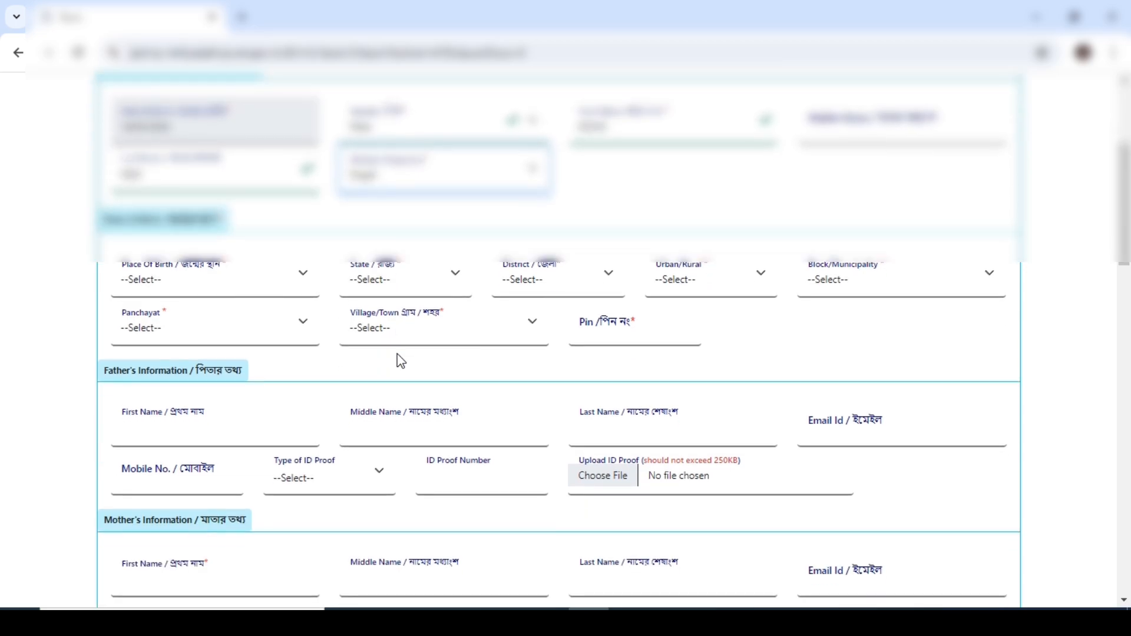
{"action": "left_click", "coordinate": [181, 286]}
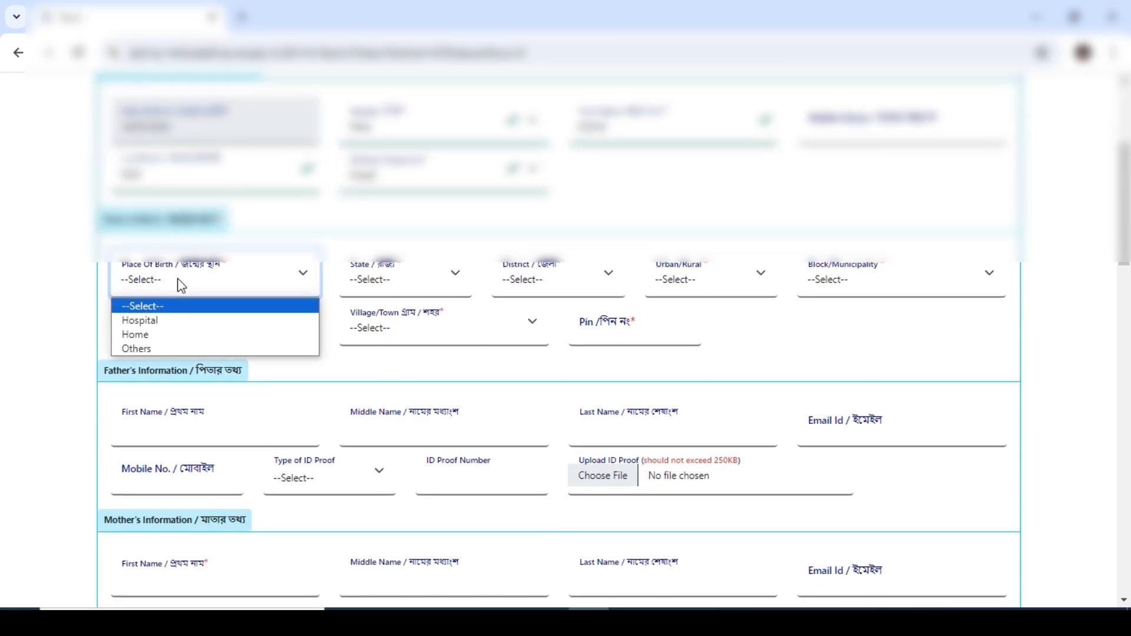
{"action": "left_click", "coordinate": [159, 321]}
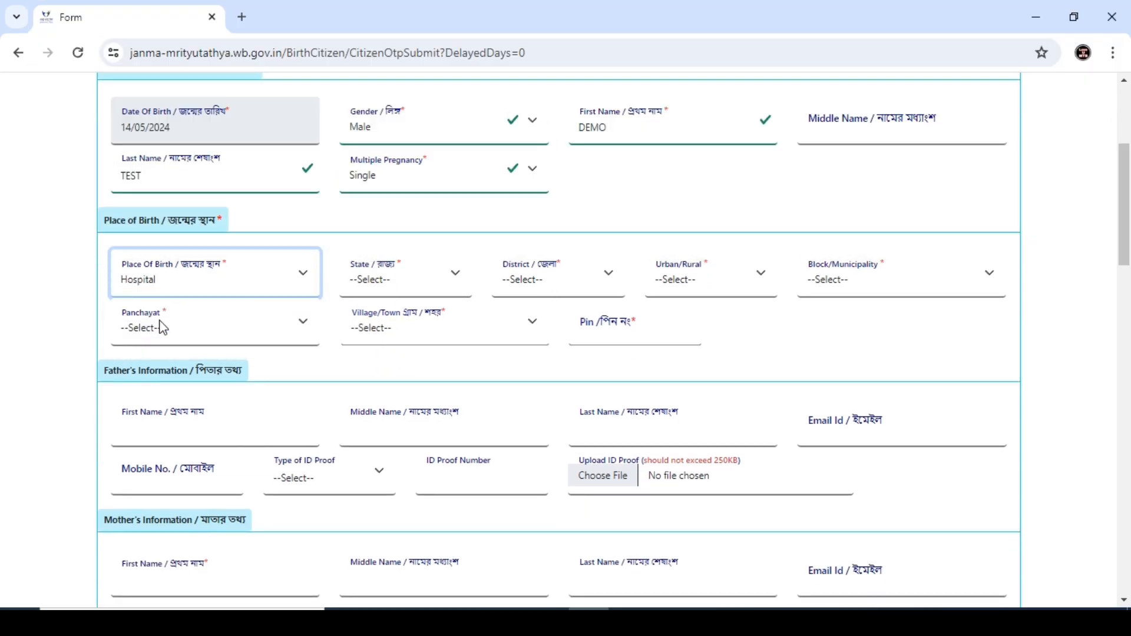
{"action": "left_click", "coordinate": [405, 281]}
{"action": "left_click", "coordinate": [399, 321]}
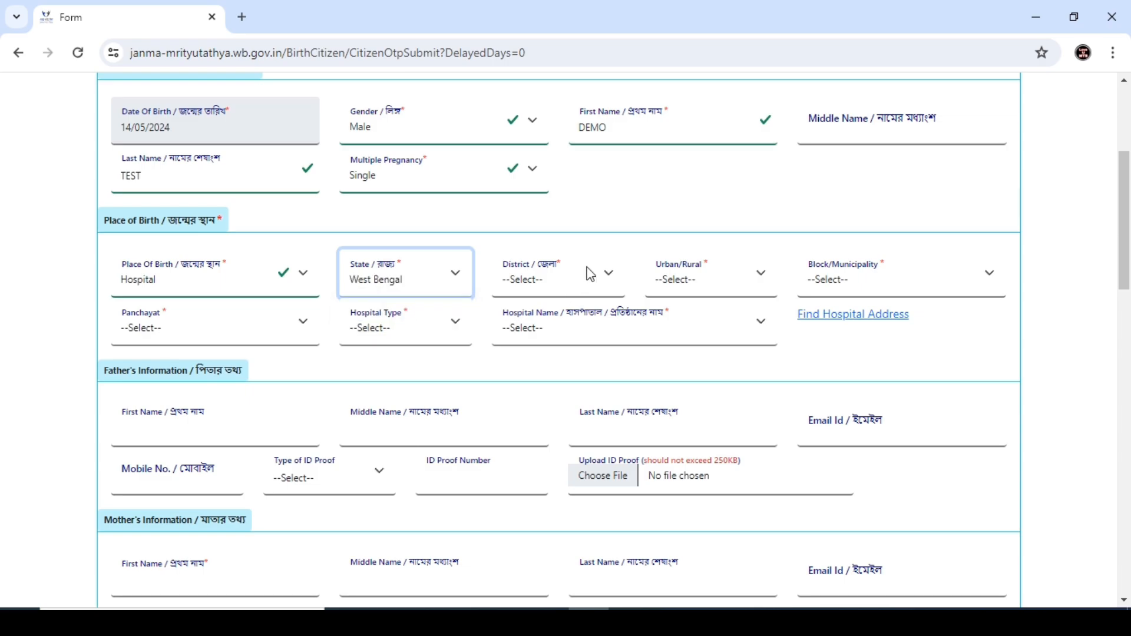
{"action": "left_click", "coordinate": [585, 277]}
{"action": "left_click", "coordinate": [544, 364]}
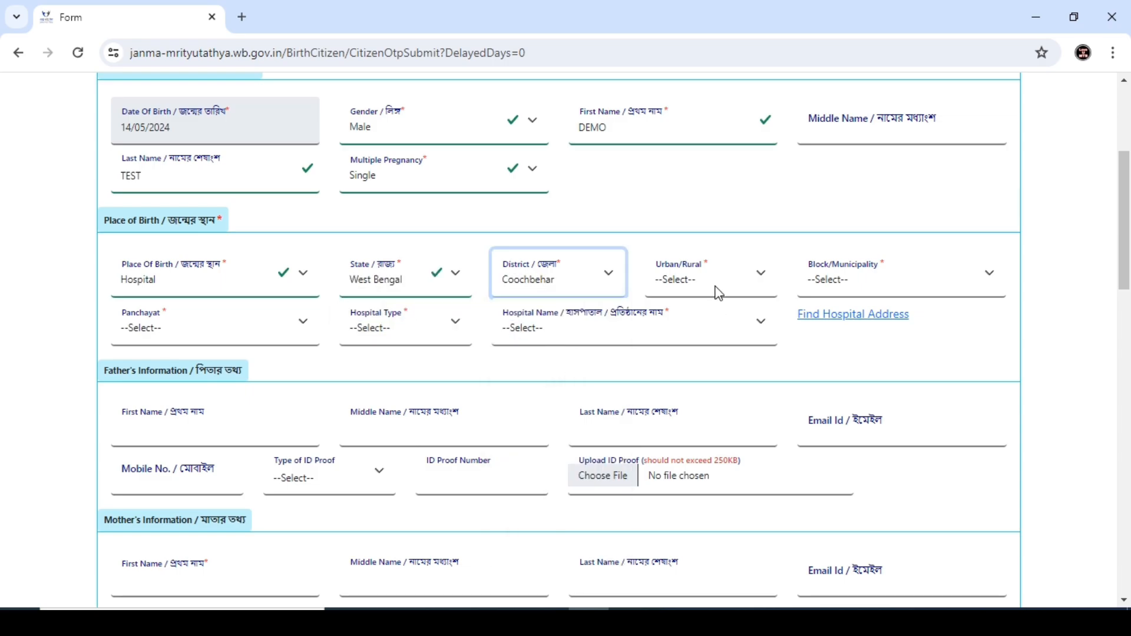
{"action": "left_click", "coordinate": [713, 289]}
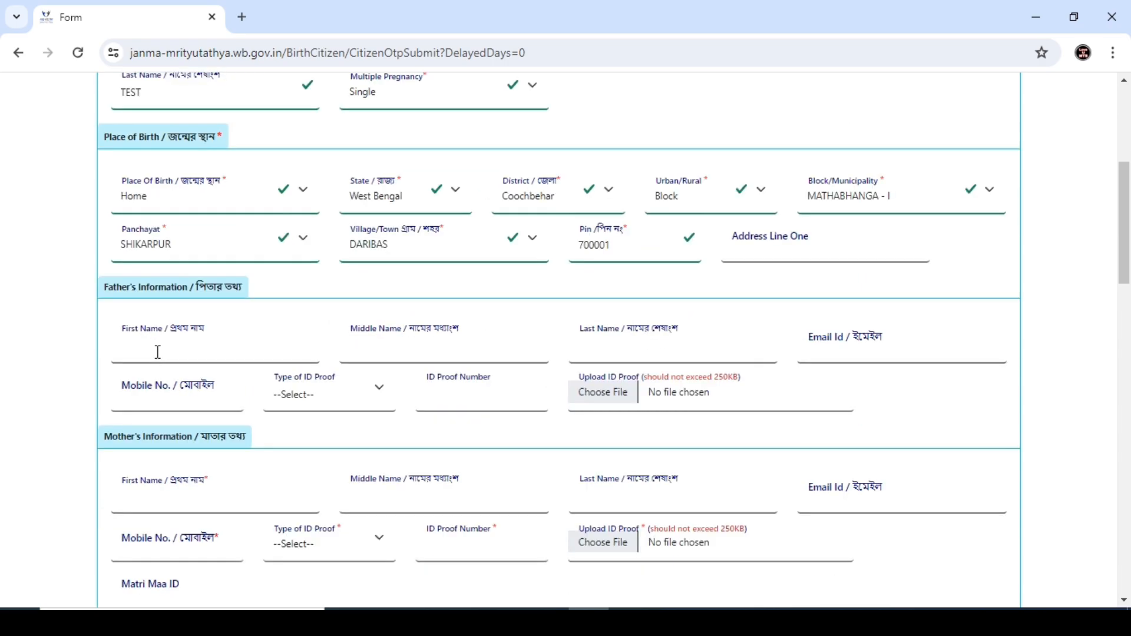
{"action": "left_click", "coordinate": [158, 352]}
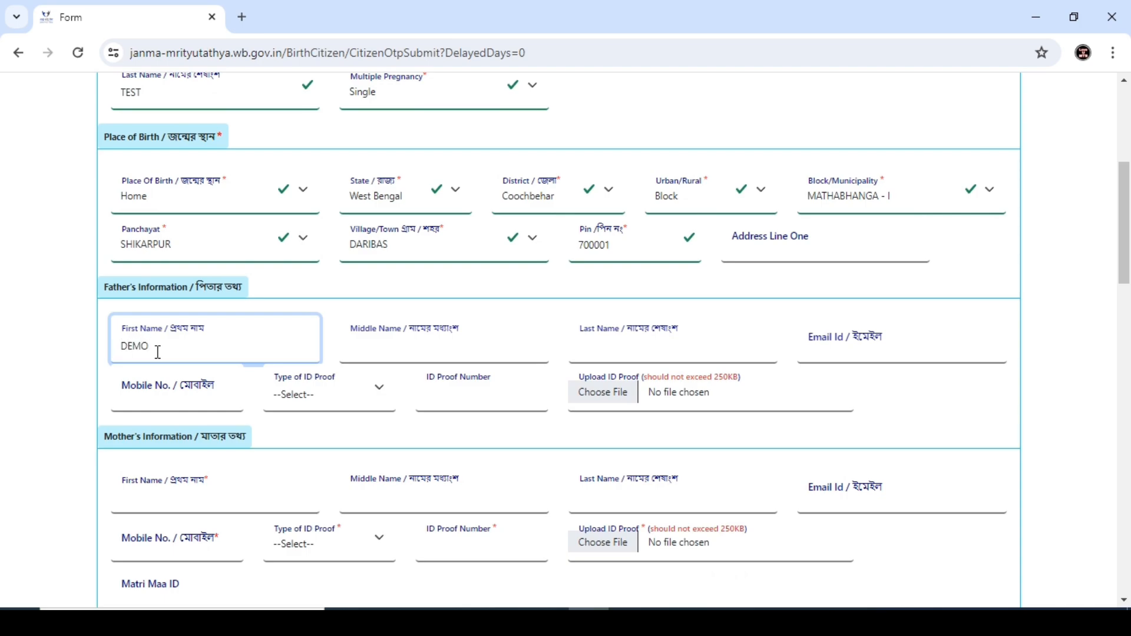
Step: Complete the father's last name and choose Aadhaar as his ID proof type
{"action": "left_click", "coordinate": [388, 354]}
{"action": "left_click", "coordinate": [701, 338]}
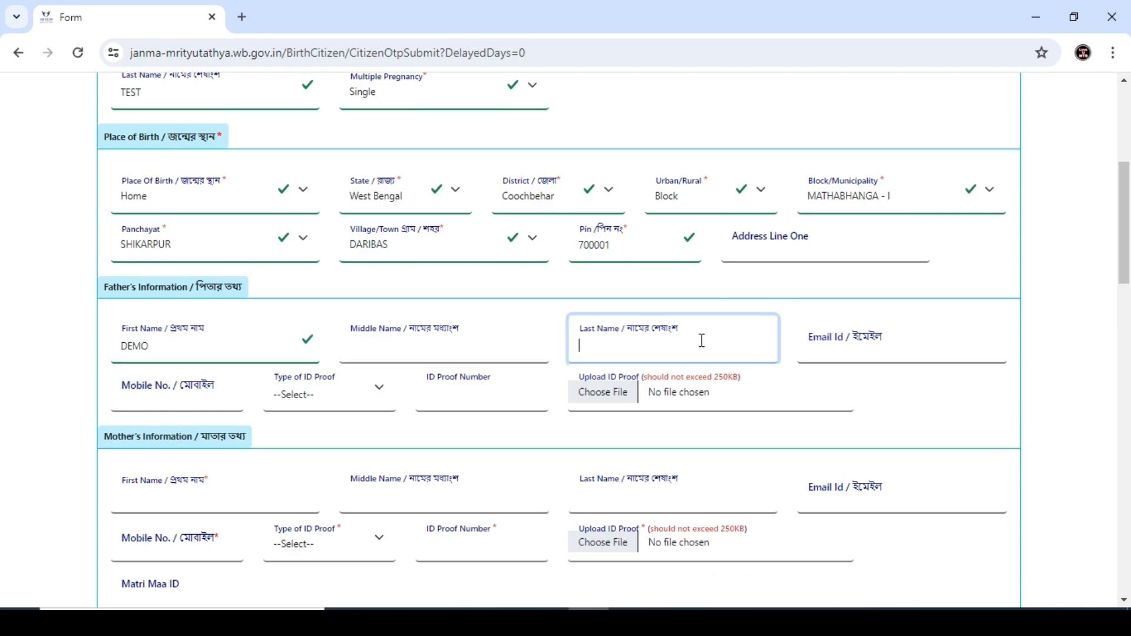
{"action": "type", "text": "TEST"}
{"action": "left_click", "coordinate": [225, 409]}
{"action": "left_click", "coordinate": [309, 393]}
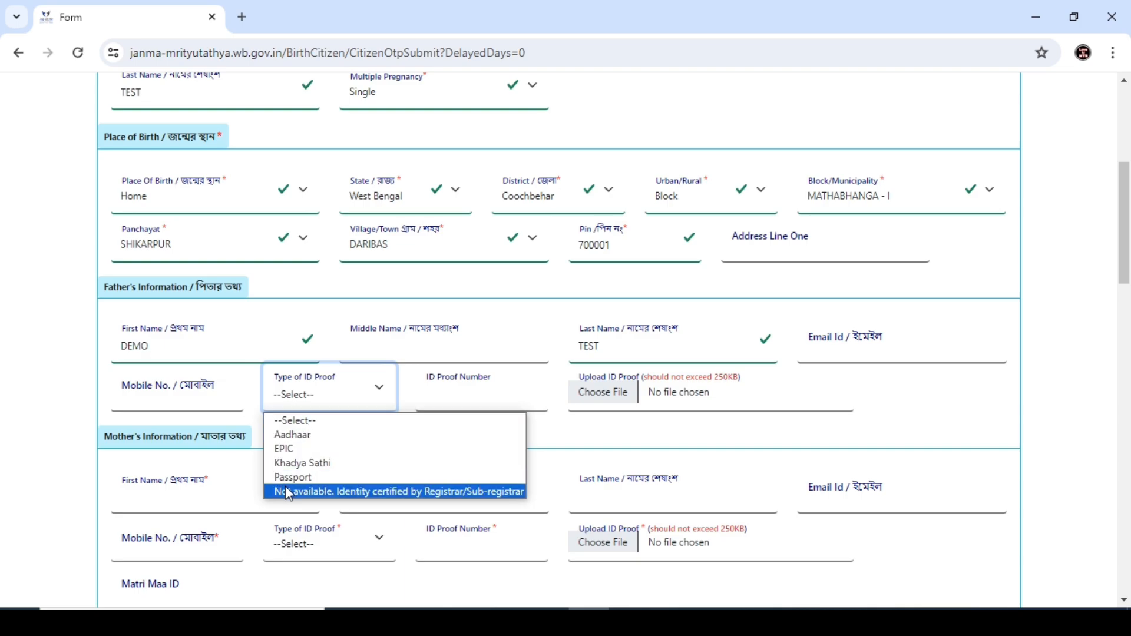
{"action": "left_click", "coordinate": [398, 492]}
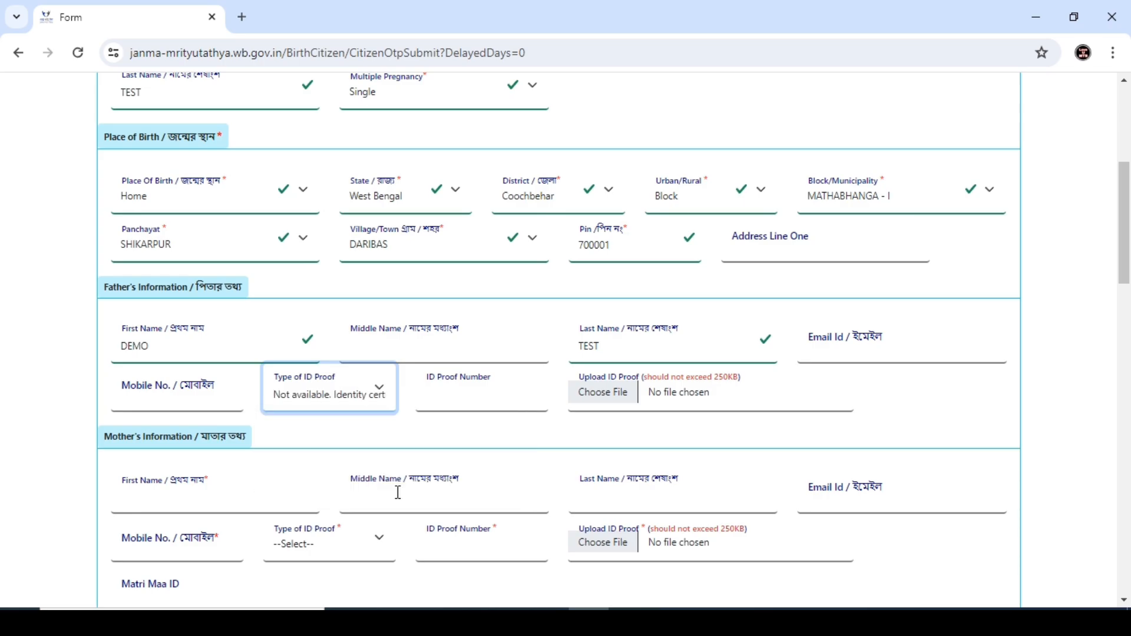
{"action": "left_click", "coordinate": [340, 409]}
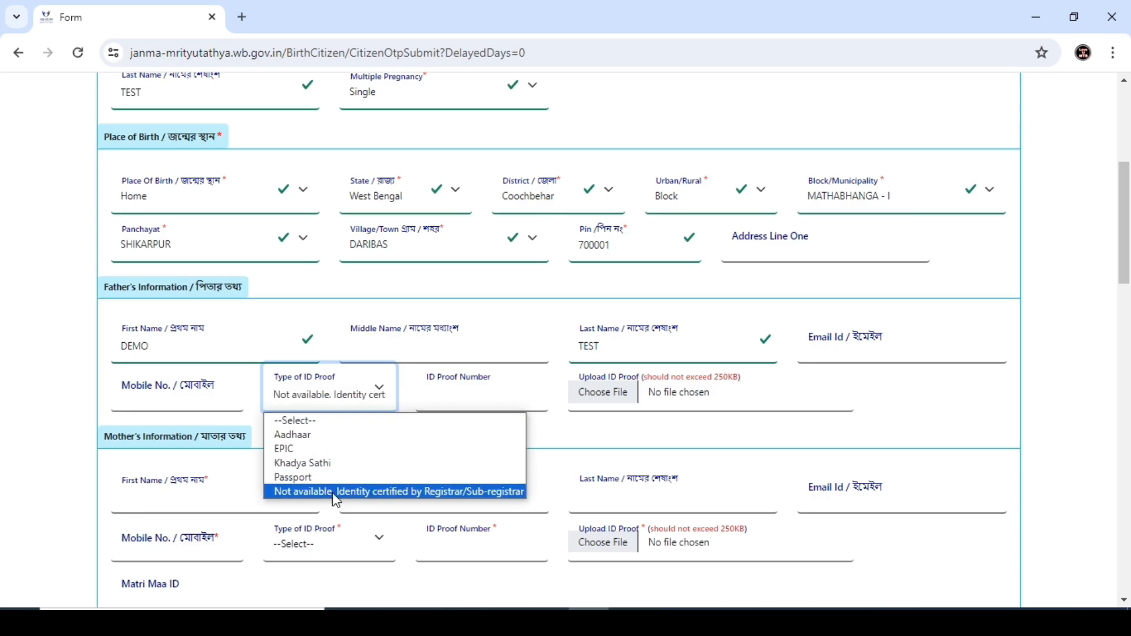
{"action": "left_click", "coordinate": [300, 435]}
{"action": "left_click", "coordinate": [444, 390]}
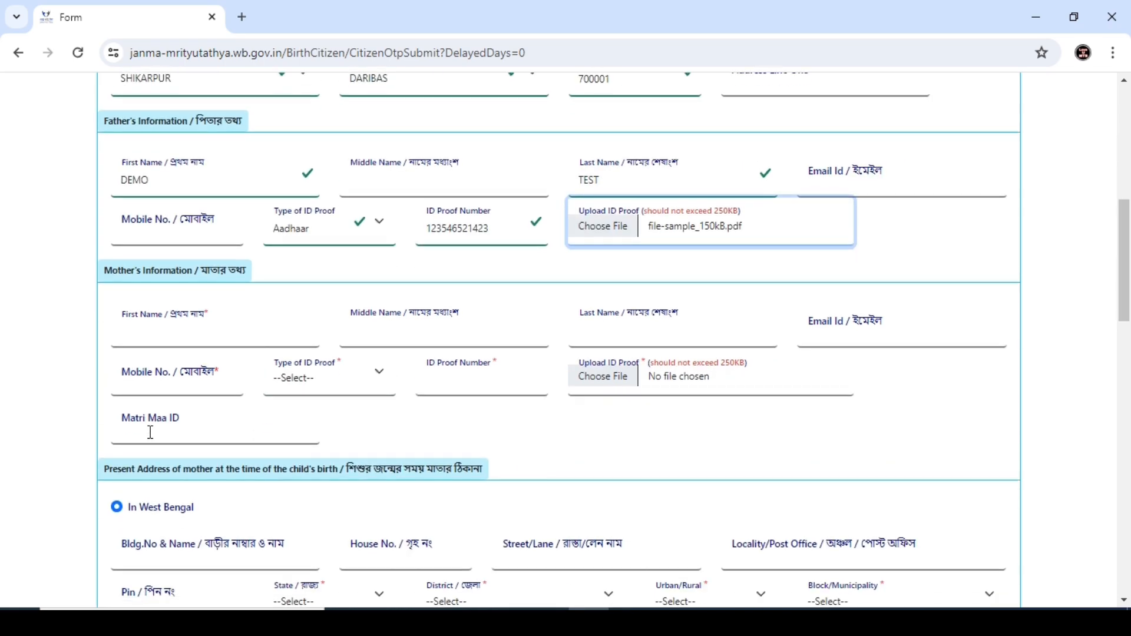
Step: Enter the mother's first and last name, choose EPIC as ID proof and enter its number
{"action": "left_click", "coordinate": [146, 328]}
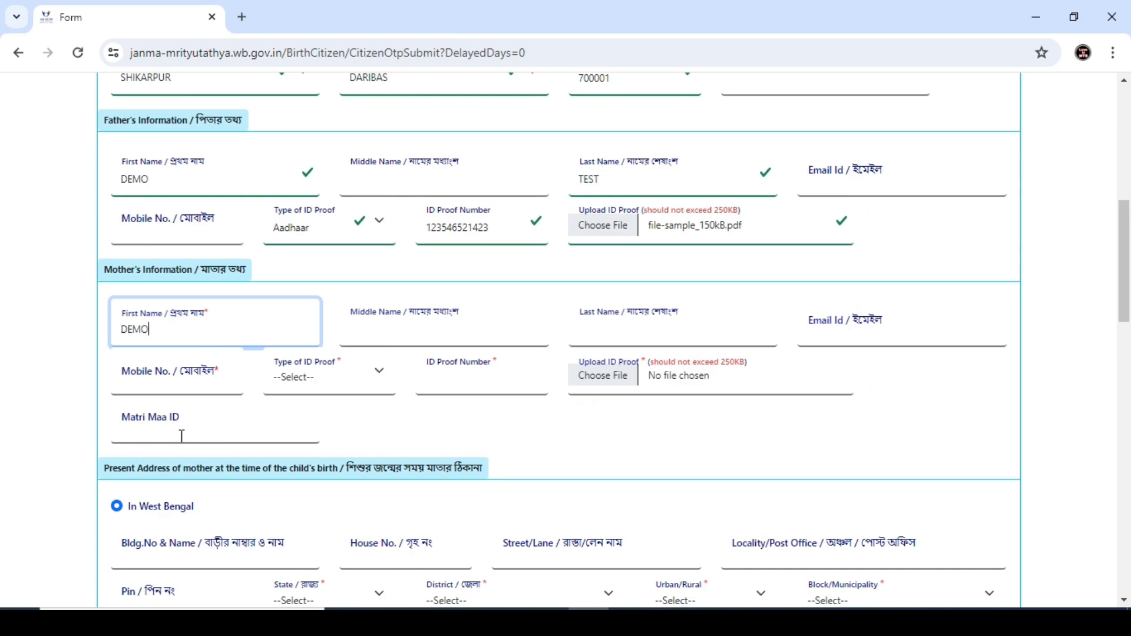
{"action": "left_click", "coordinate": [433, 327]}
{"action": "left_click", "coordinate": [668, 337]}
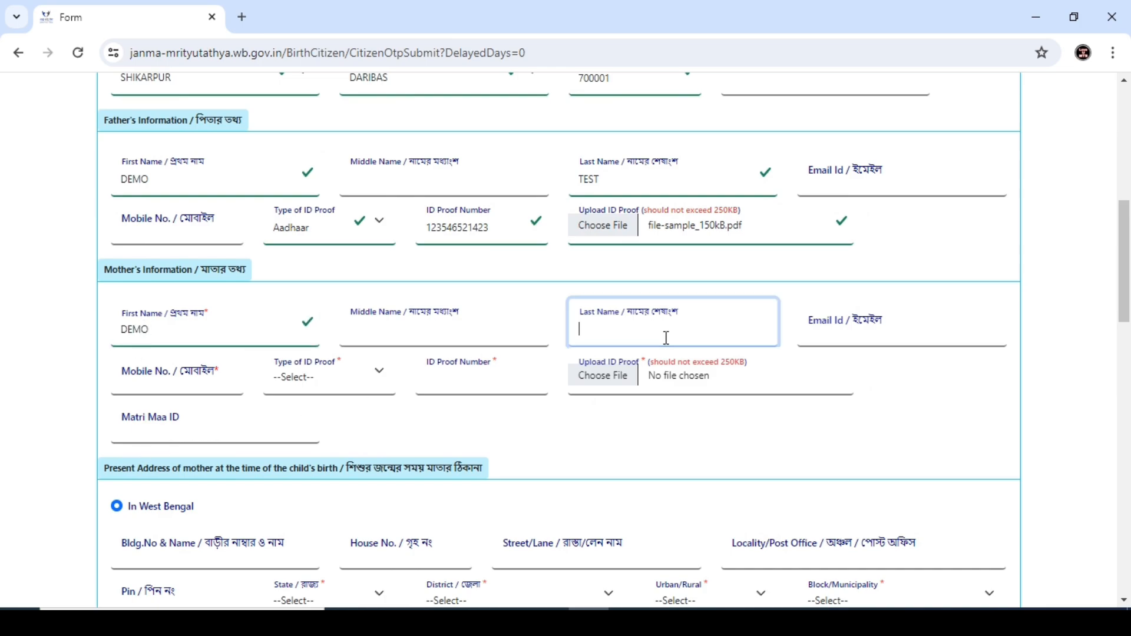
{"action": "type", "text": "TEST"}
{"action": "left_click", "coordinate": [318, 376]}
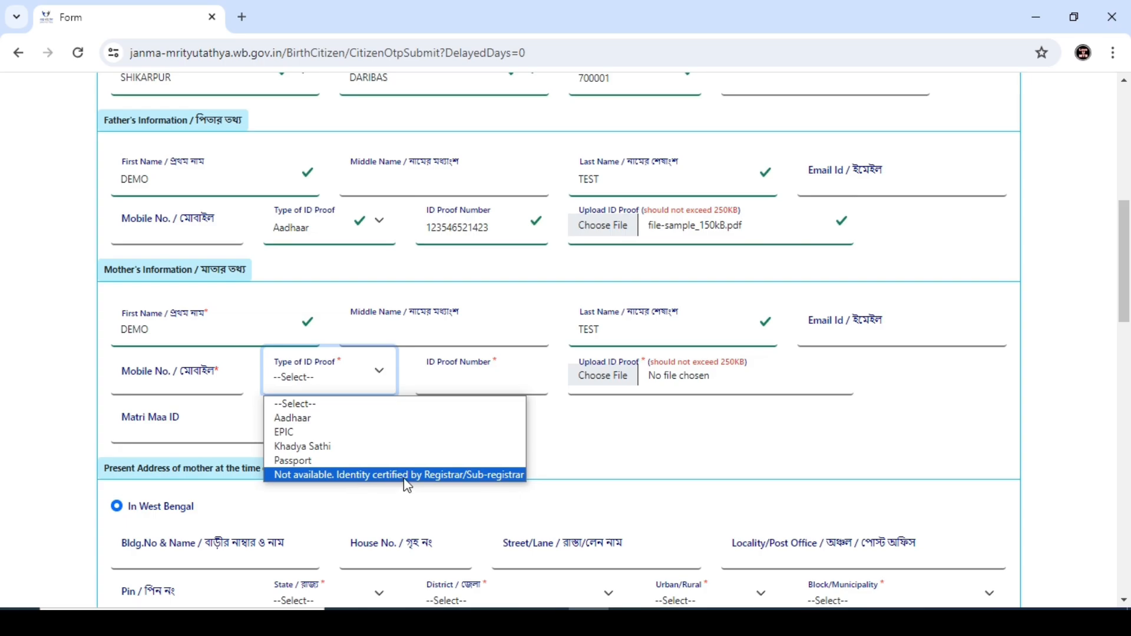
{"action": "left_click", "coordinate": [310, 432]}
{"action": "left_click", "coordinate": [488, 375]}
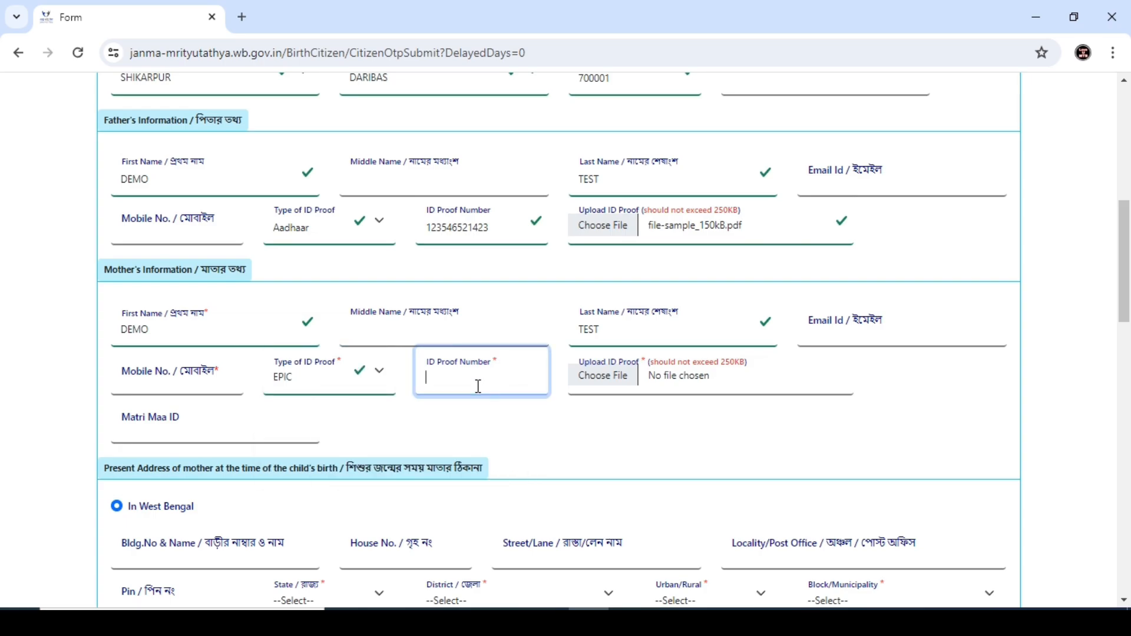
{"action": "scroll", "coordinate": [235, 263], "scroll_direction": "down", "scroll_amount": 4}
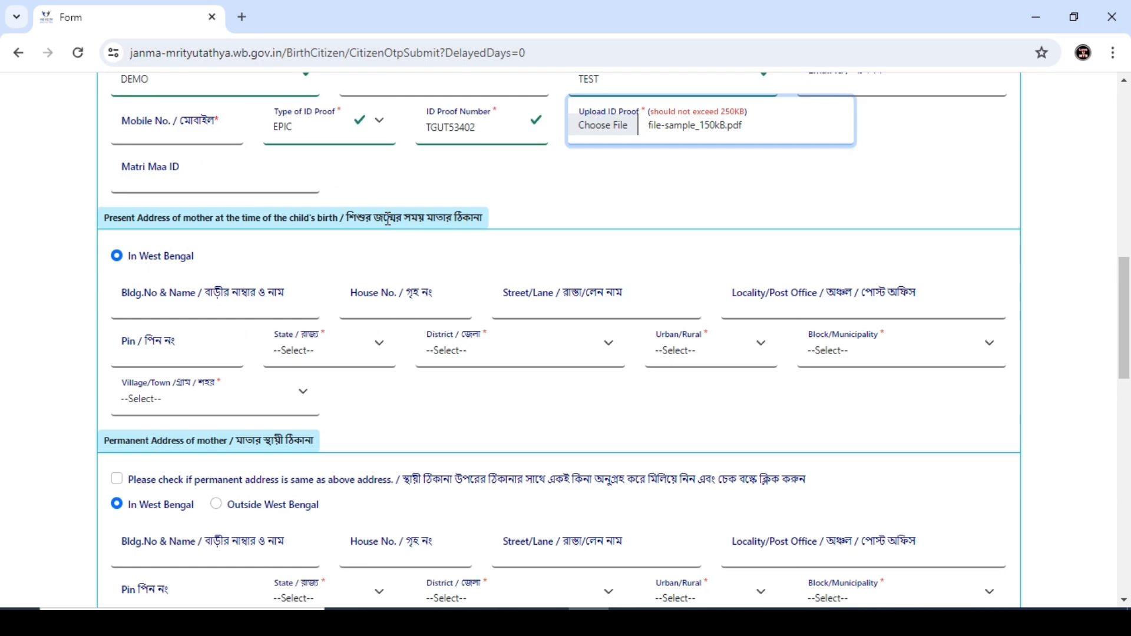
Step: Begin the mother's present address with the building and house number details
{"action": "left_click_drag", "start_coordinate": [347, 219], "coordinate": [507, 224]}
{"action": "left_click", "coordinate": [446, 245]}
{"action": "left_click", "coordinate": [135, 303]}
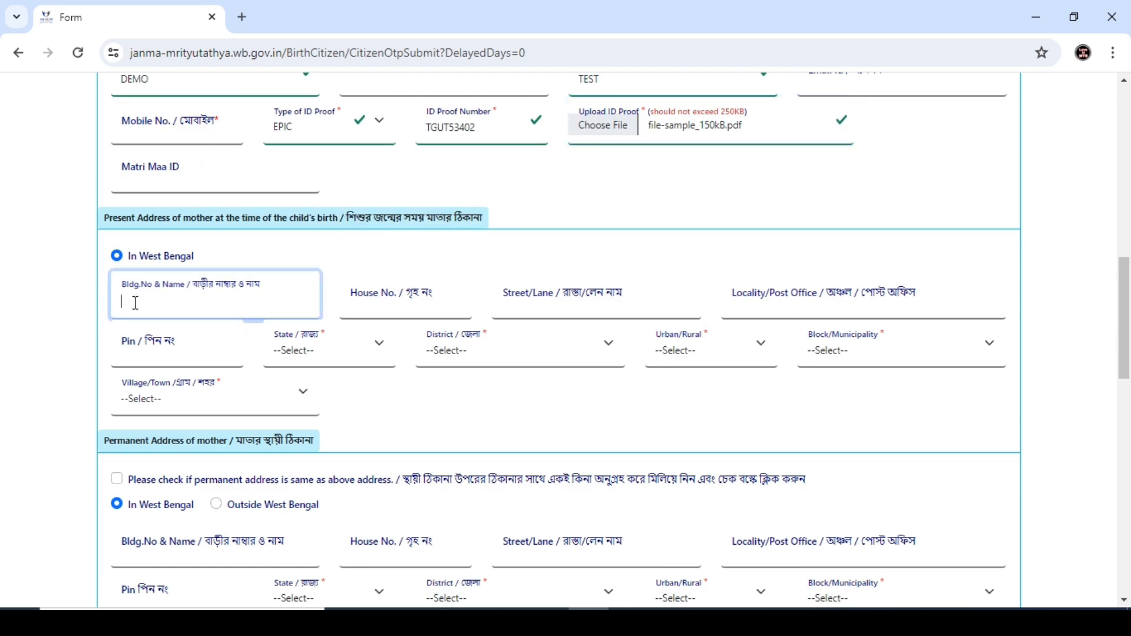
{"action": "left_click", "coordinate": [400, 308]}
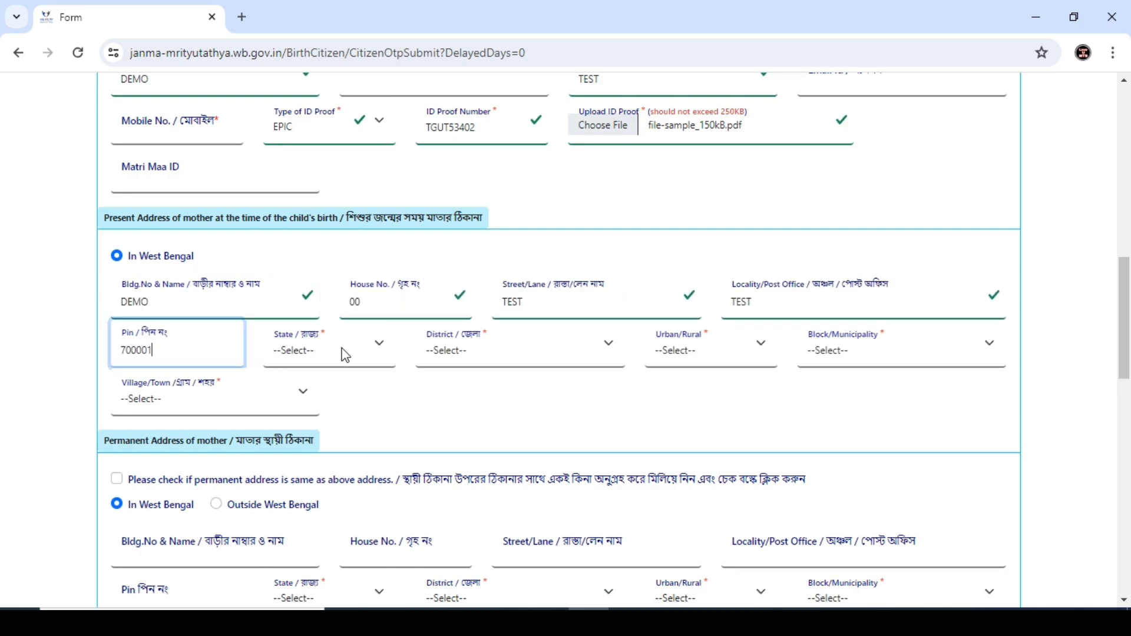
Step: Set the present address state to West Bengal and district to Coochbehar
{"action": "left_click", "coordinate": [341, 348]}
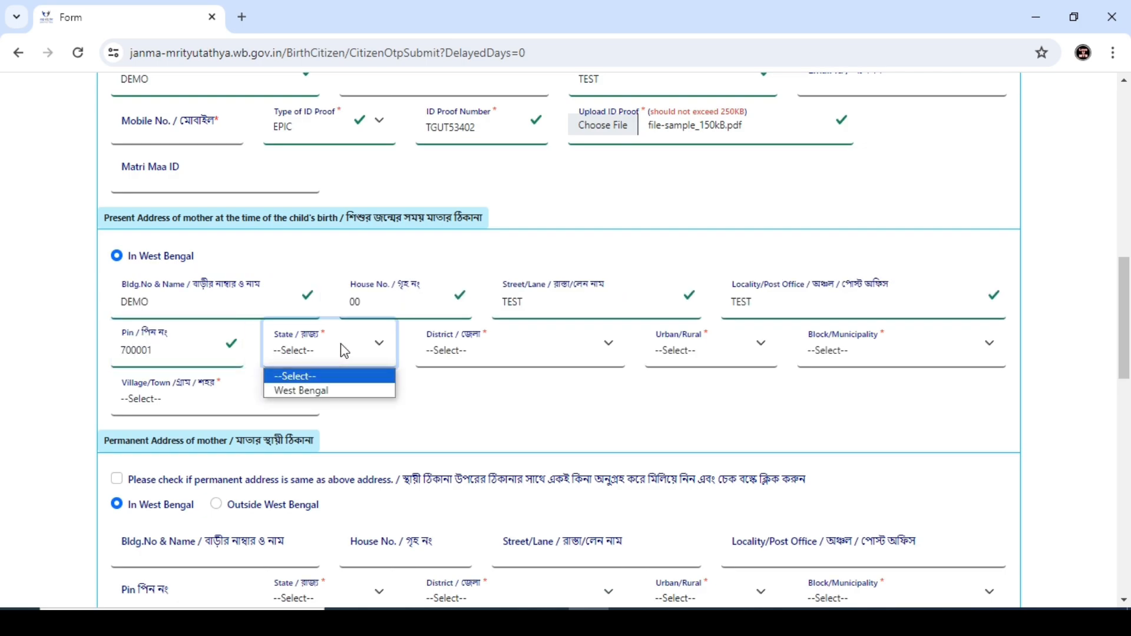
{"action": "left_click", "coordinate": [317, 386]}
{"action": "left_click", "coordinate": [465, 340]}
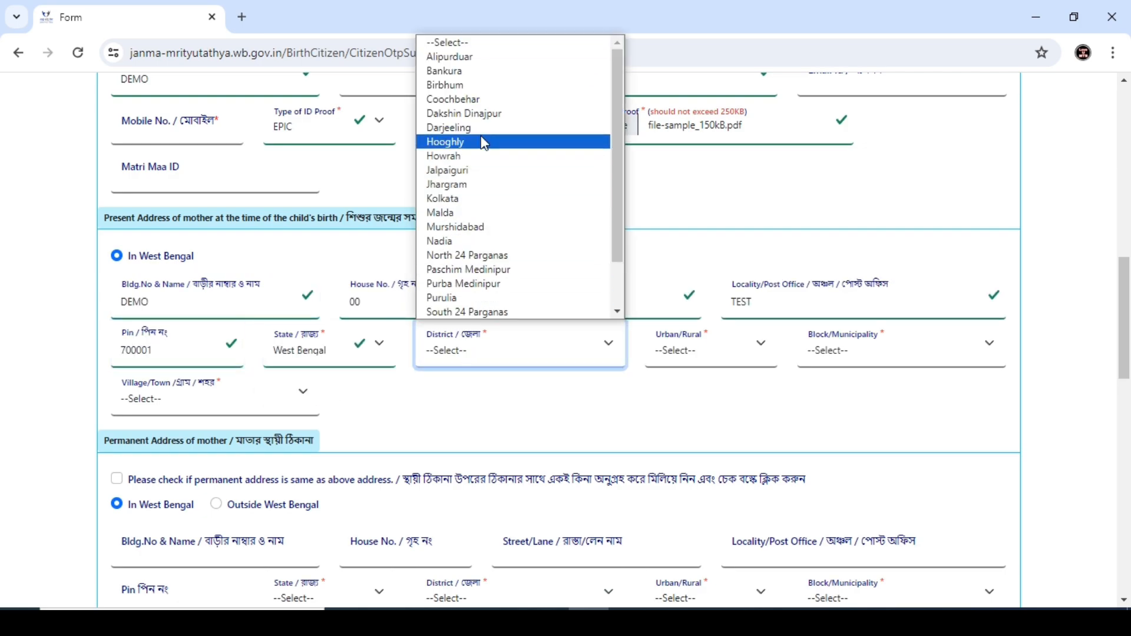
{"action": "left_click", "coordinate": [465, 61]}
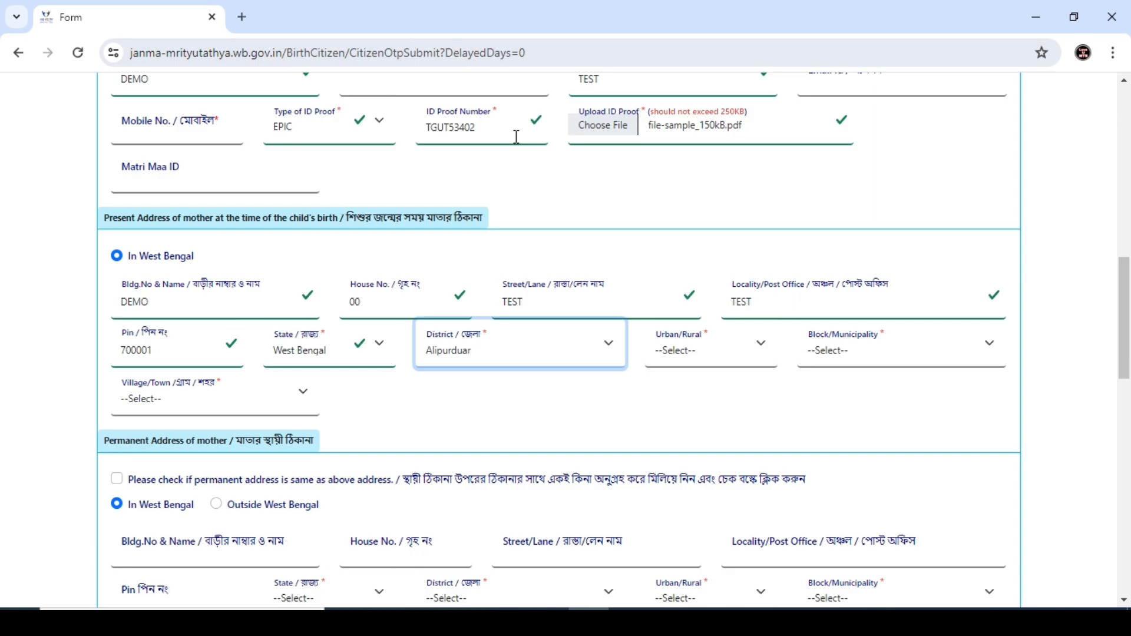
{"action": "left_click", "coordinate": [503, 347]}
{"action": "left_click", "coordinate": [448, 98]}
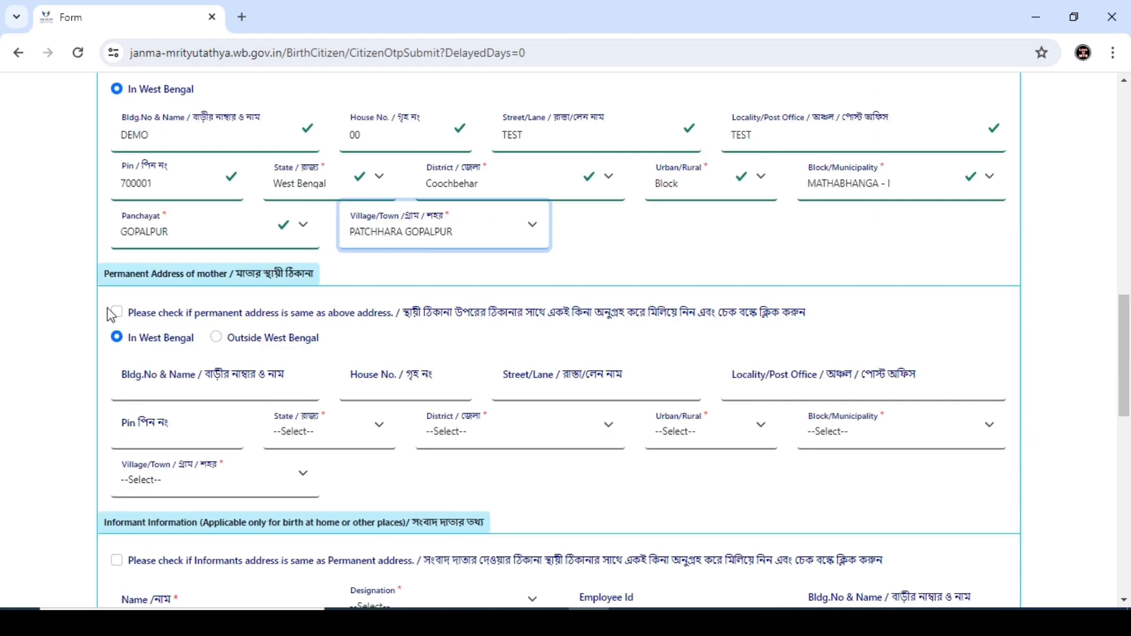
{"action": "left_click", "coordinate": [115, 312]}
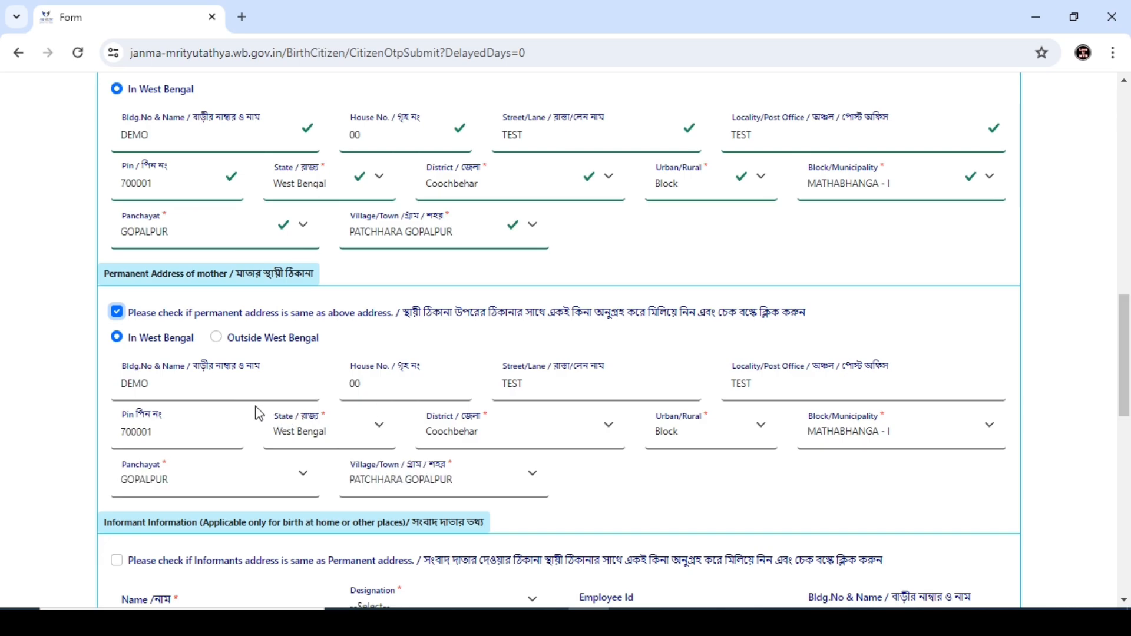
{"action": "left_click", "coordinate": [116, 312]}
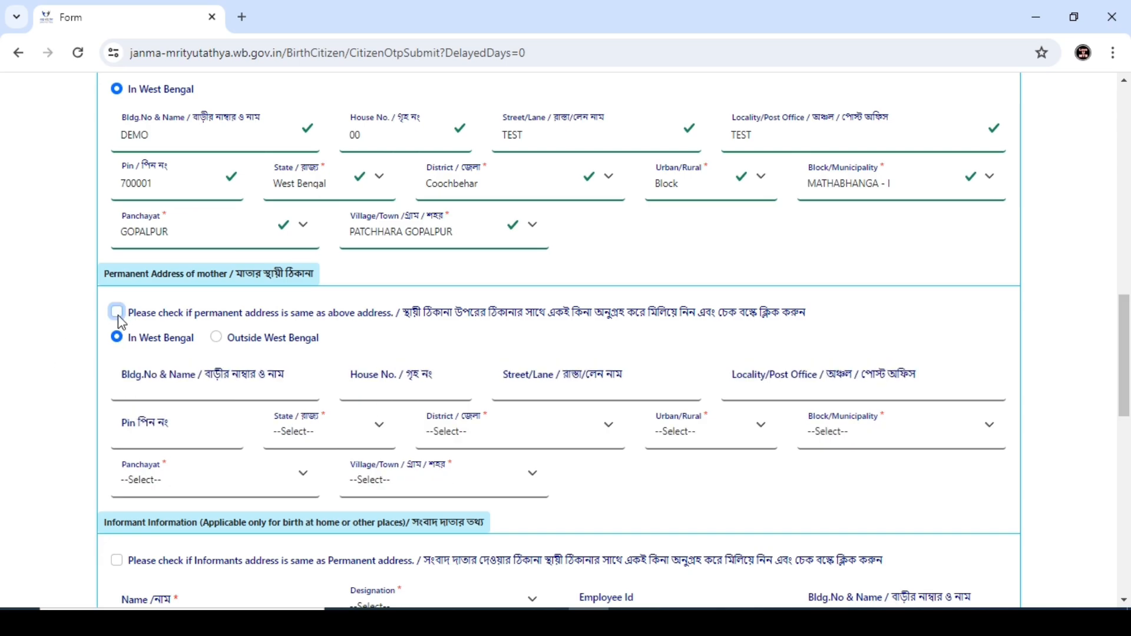
Step: Make the permanent address same as present and copy it to the informant's address
{"action": "left_click", "coordinate": [117, 312]}
{"action": "scroll", "coordinate": [220, 405], "scroll_direction": "down", "scroll_amount": 3}
{"action": "scroll", "coordinate": [220, 405], "scroll_direction": "down", "scroll_amount": 3}
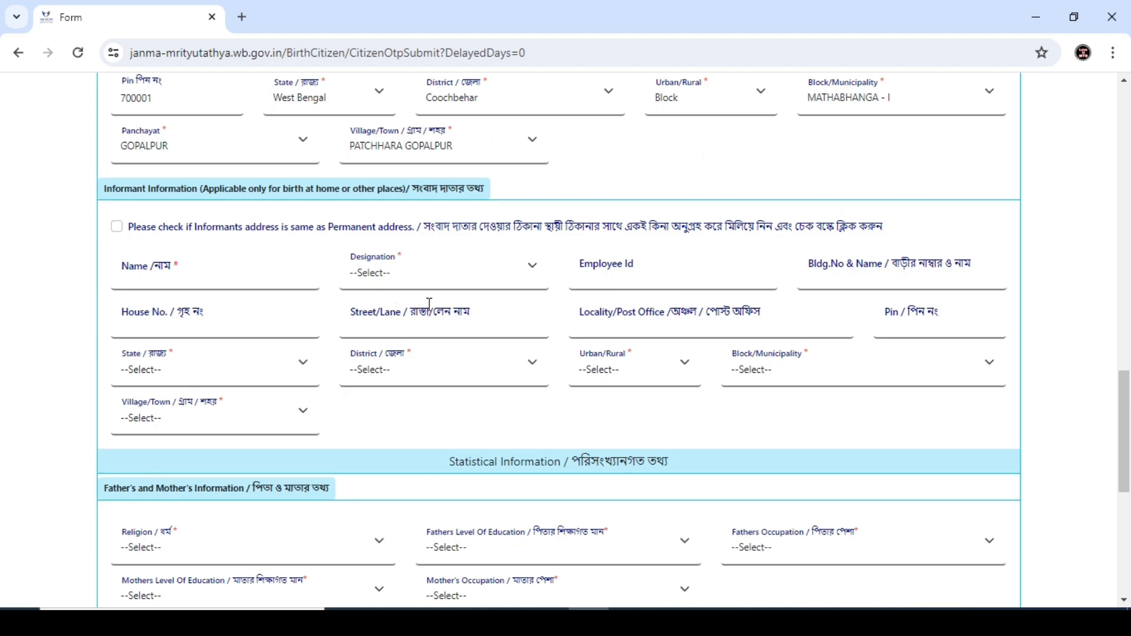
{"action": "left_click", "coordinate": [117, 228]}
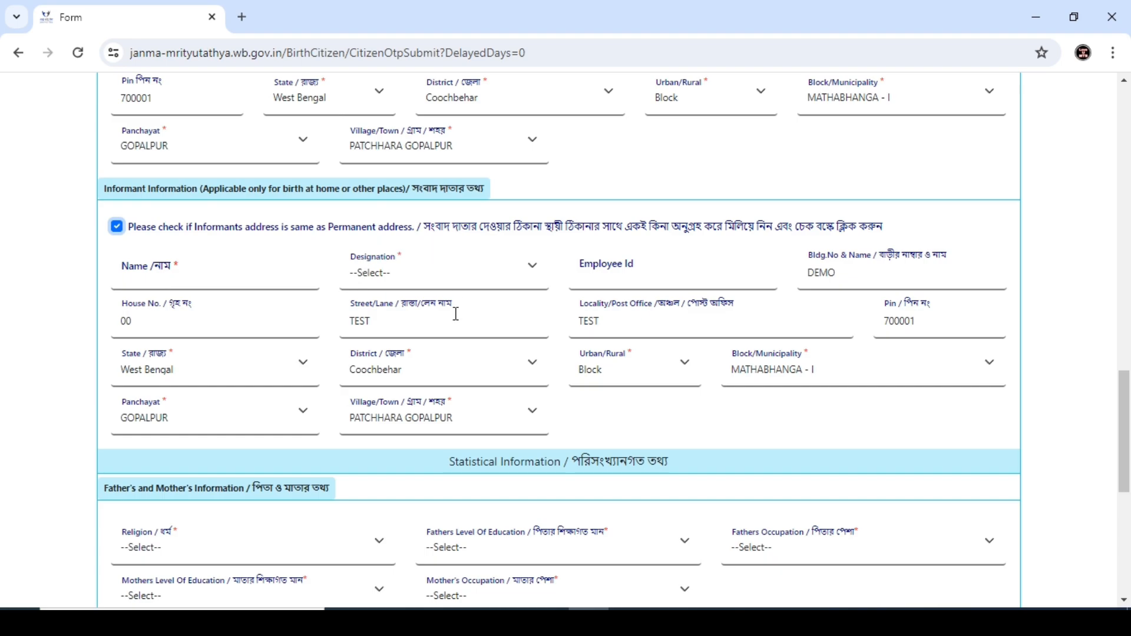
Step: Enter the informant's name and set the informant's designation to Other
{"action": "left_click", "coordinate": [195, 272]}
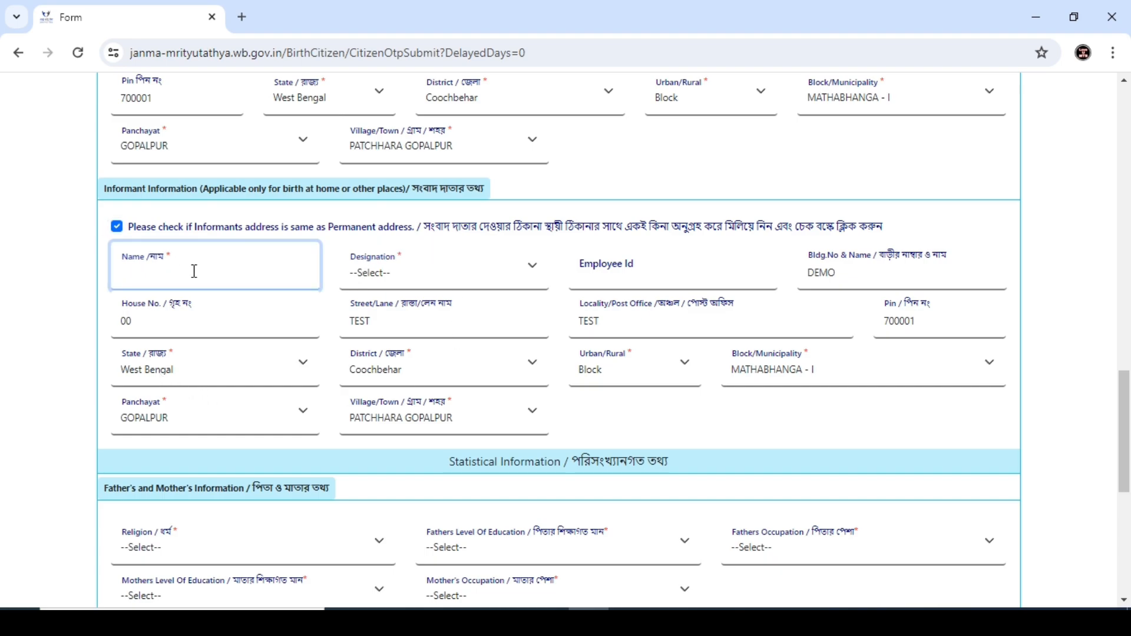
{"action": "left_click", "coordinate": [363, 275]}
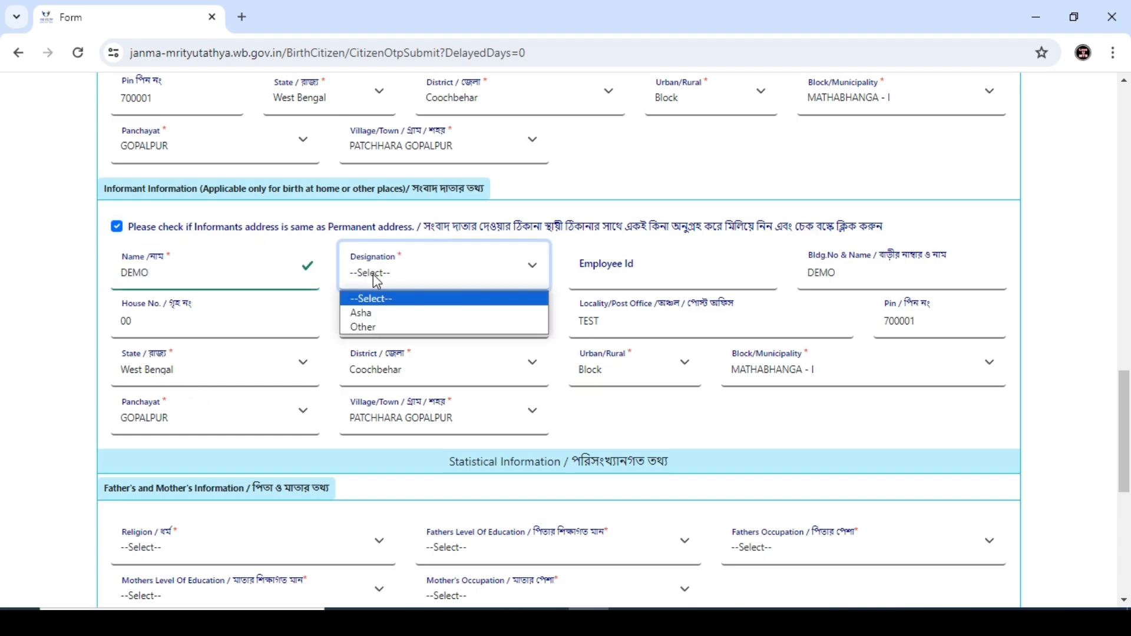
{"action": "left_click", "coordinate": [375, 314]}
{"action": "left_click", "coordinate": [578, 263]}
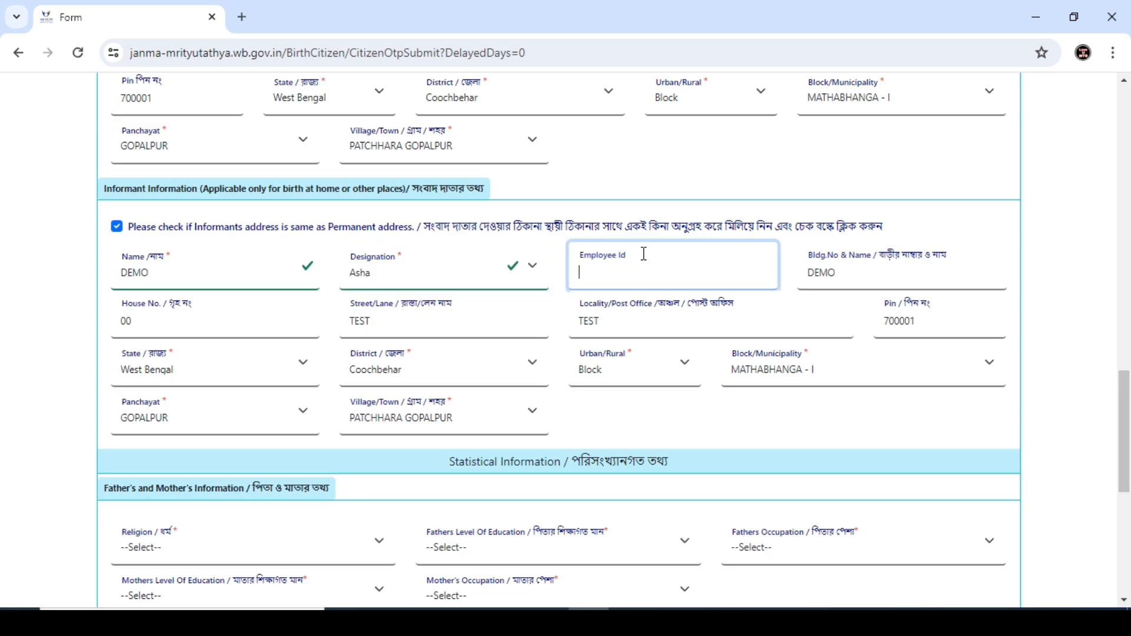
{"action": "left_click", "coordinate": [438, 282]}
{"action": "left_click", "coordinate": [411, 324]}
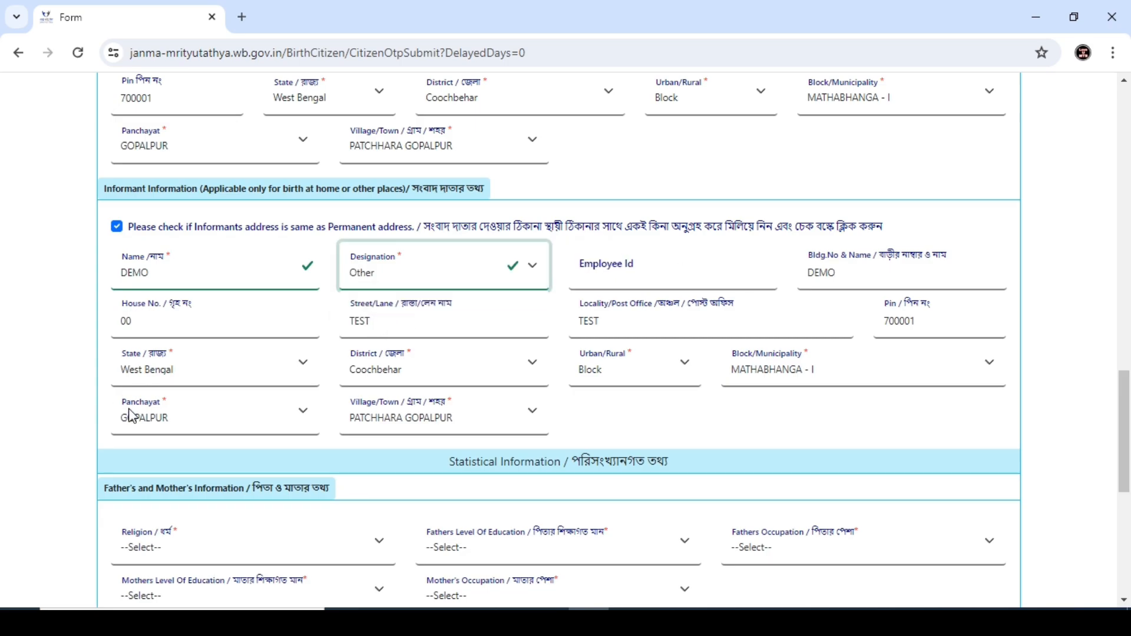
{"action": "scroll", "coordinate": [453, 371], "scroll_direction": "down", "scroll_amount": 4}
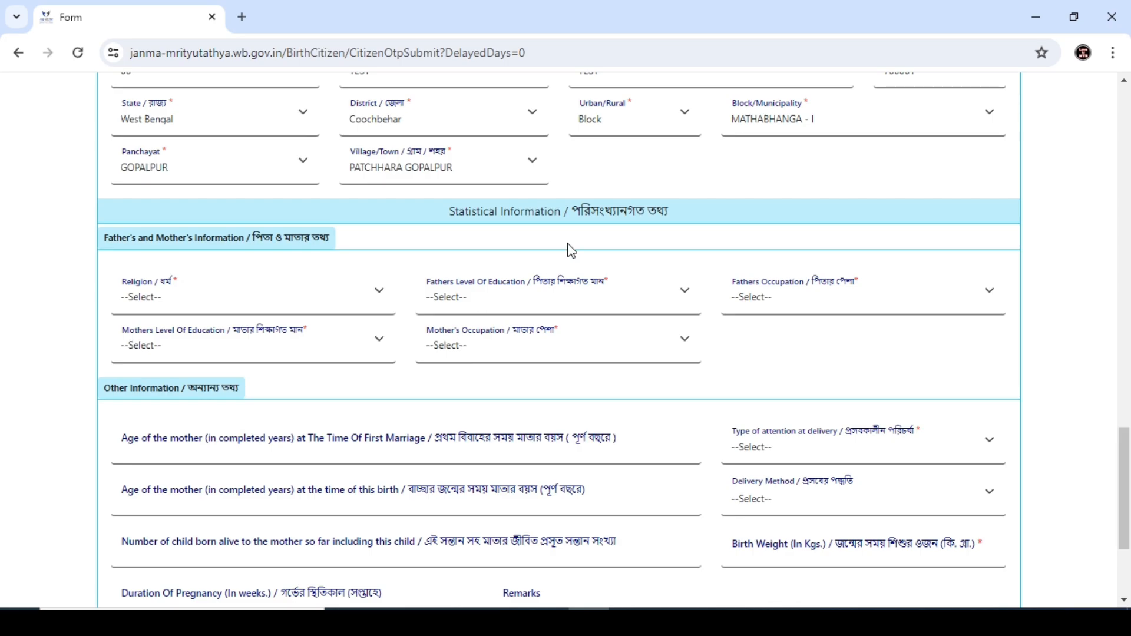
Step: Set religion to Christian, the father's education level, and father's occupation to Not Known
{"action": "left_click", "coordinate": [165, 298]}
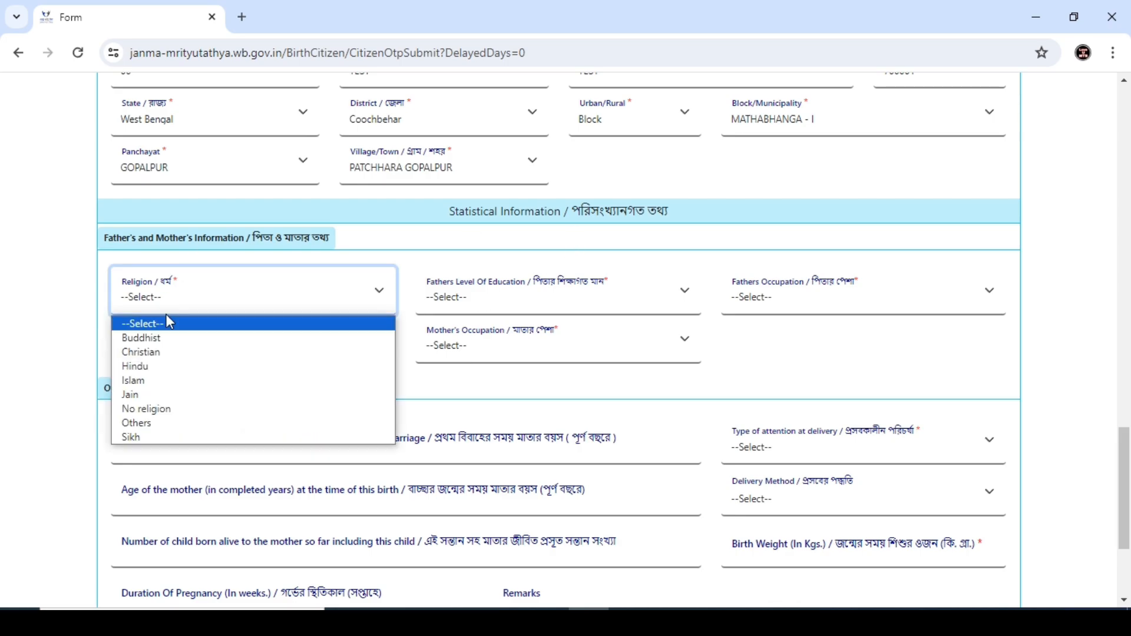
{"action": "left_click", "coordinate": [152, 356]}
{"action": "left_click", "coordinate": [457, 298]}
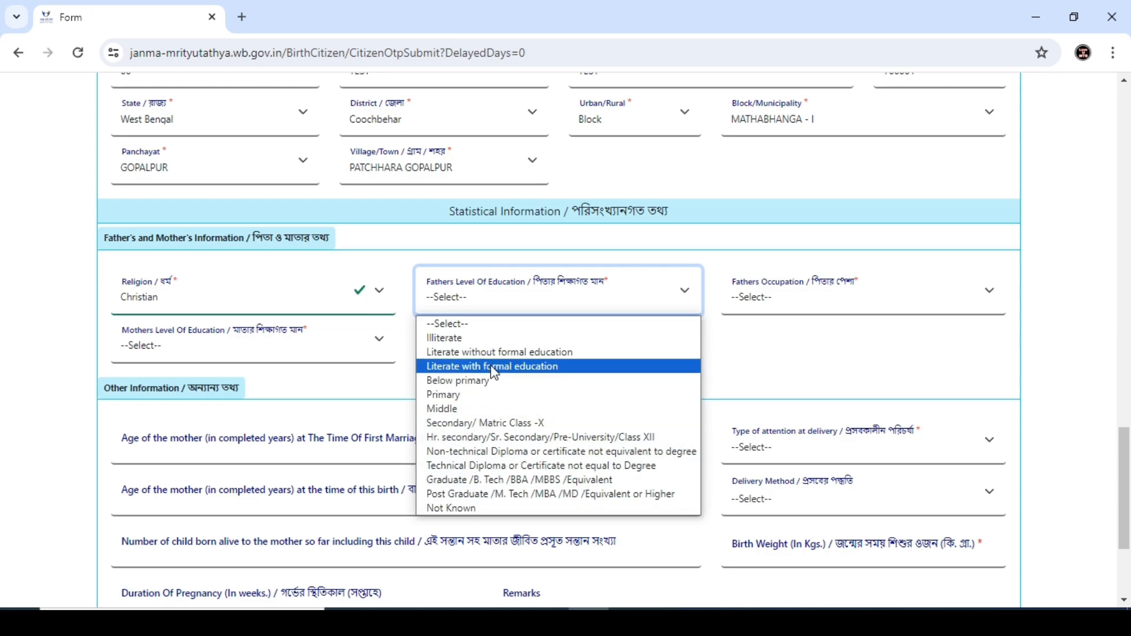
{"action": "left_click", "coordinate": [446, 394]}
{"action": "left_click", "coordinate": [767, 302]}
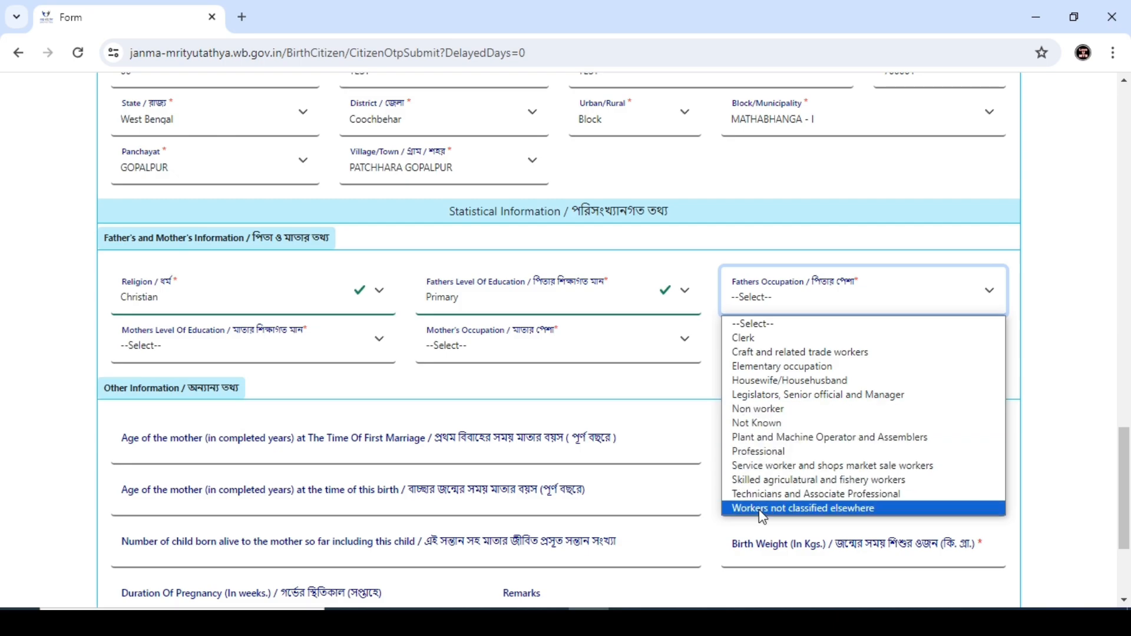
{"action": "left_click", "coordinate": [760, 424]}
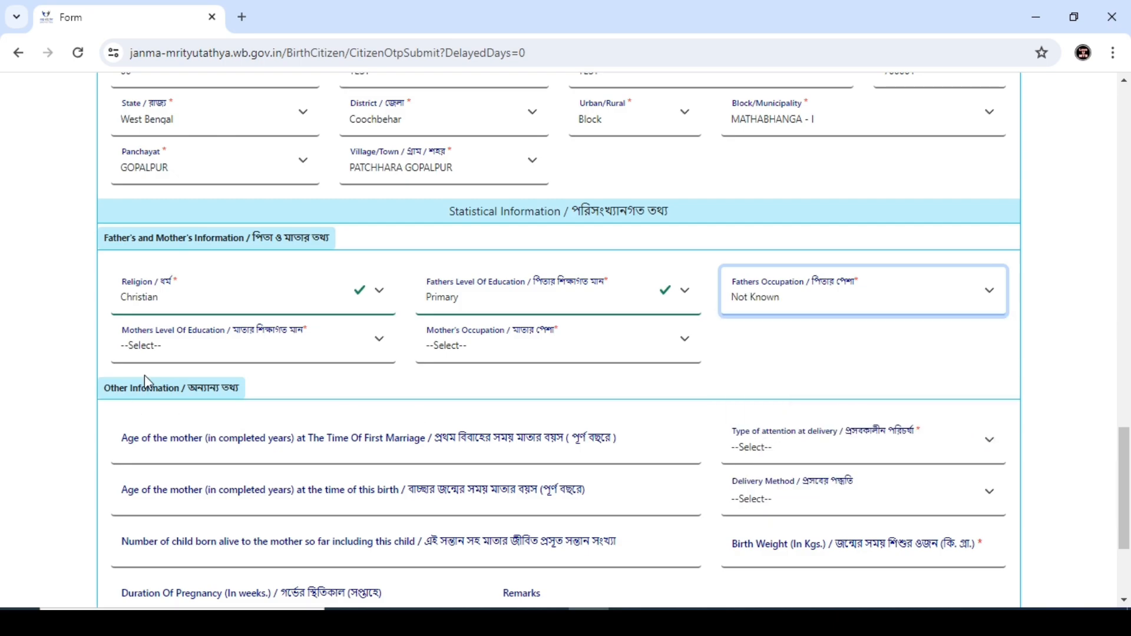
Step: Set the mother's education to Middle and occupation to Housewife/Househusband
{"action": "left_click", "coordinate": [145, 355]}
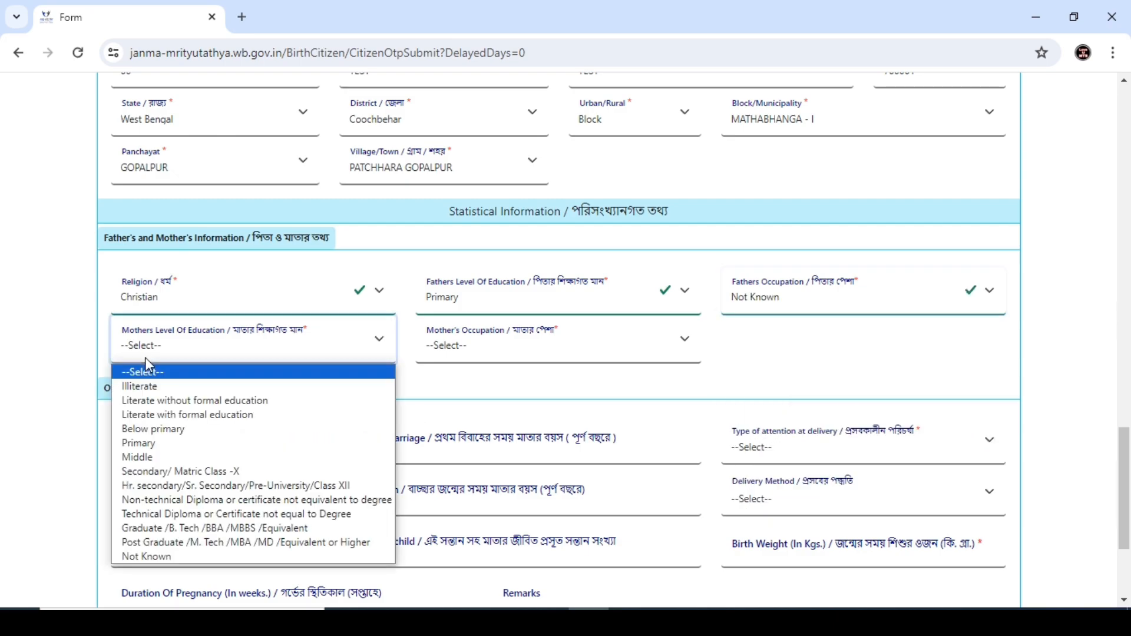
{"action": "left_click", "coordinate": [142, 454]}
{"action": "left_click", "coordinate": [494, 356]}
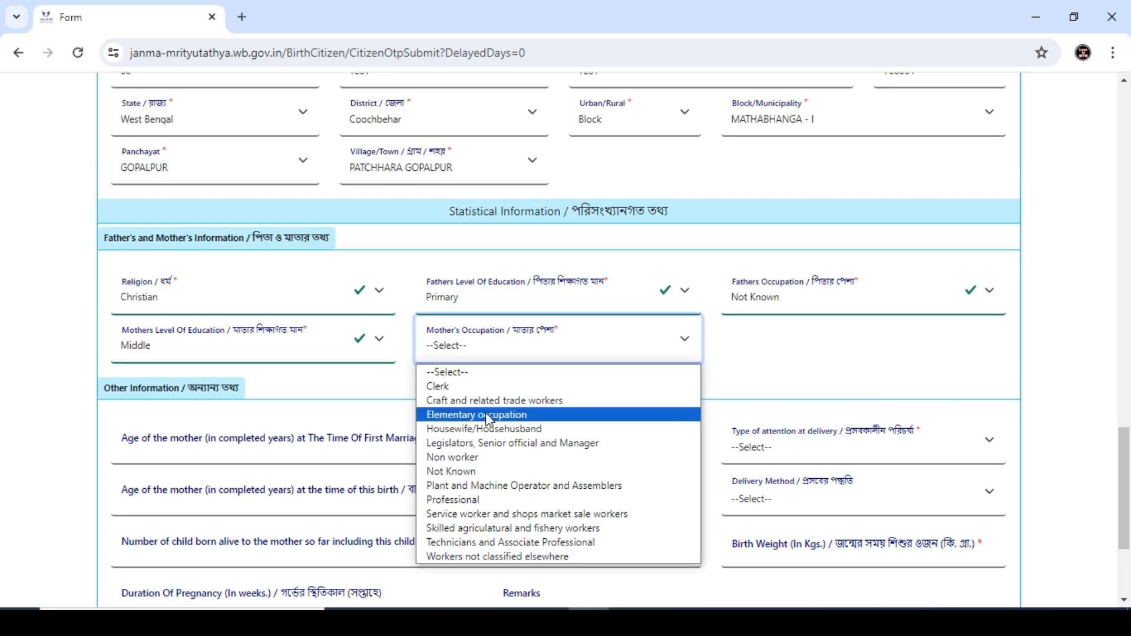
{"action": "left_click", "coordinate": [461, 429]}
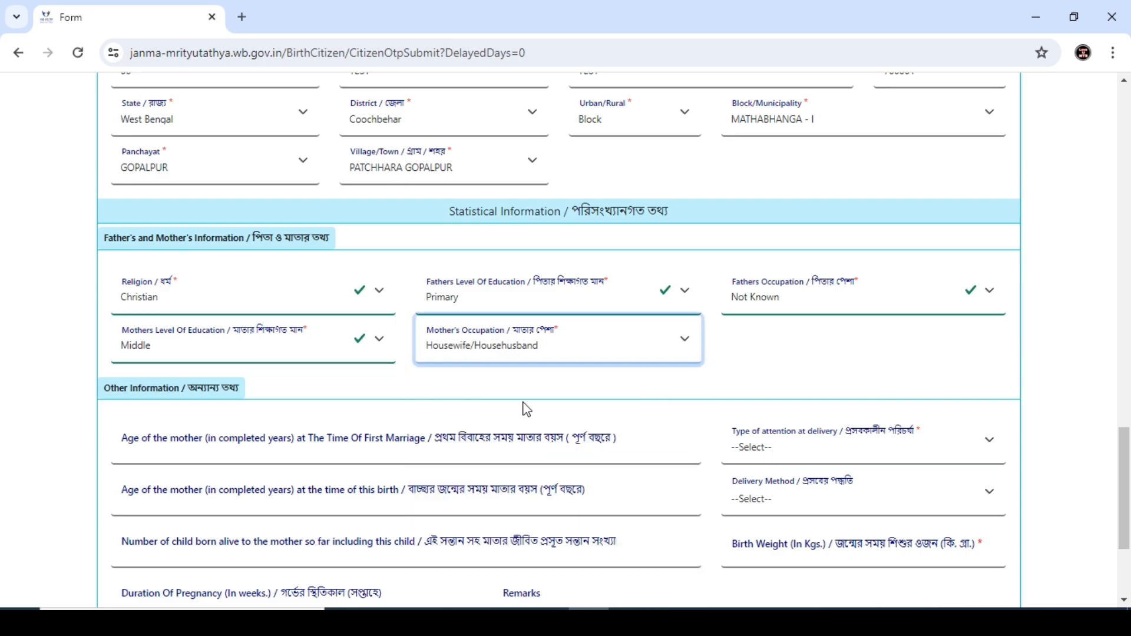
Step: Enter mother's age at marriage 20, age at this birth 22, and 1 child born alive
{"action": "scroll", "coordinate": [228, 356], "scroll_direction": "down", "scroll_amount": 3}
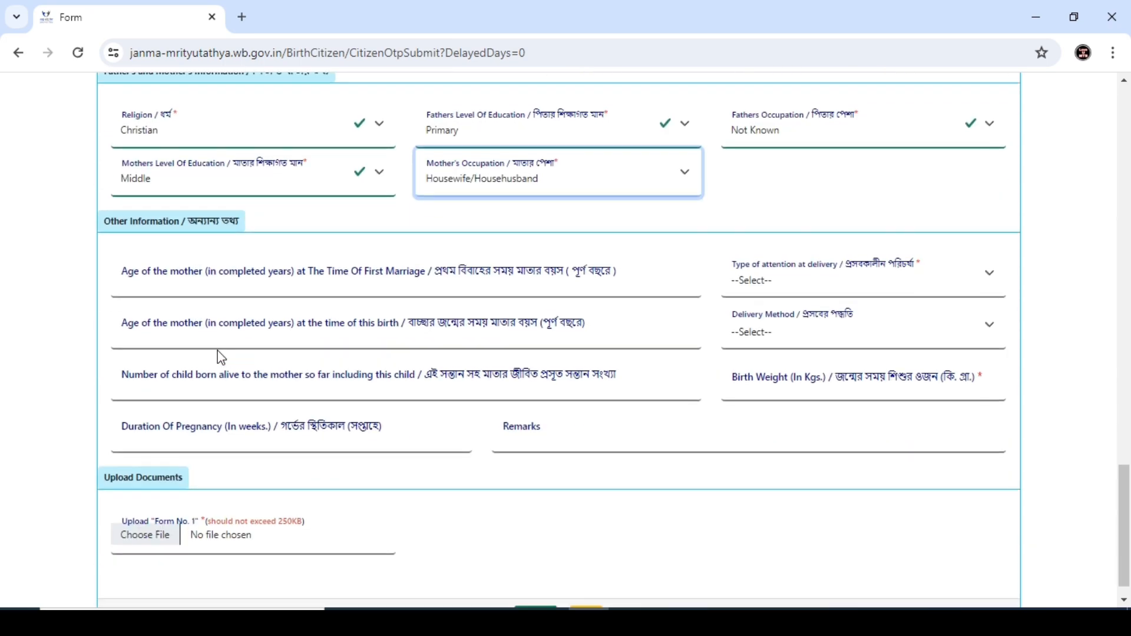
{"action": "left_click", "coordinate": [117, 275]}
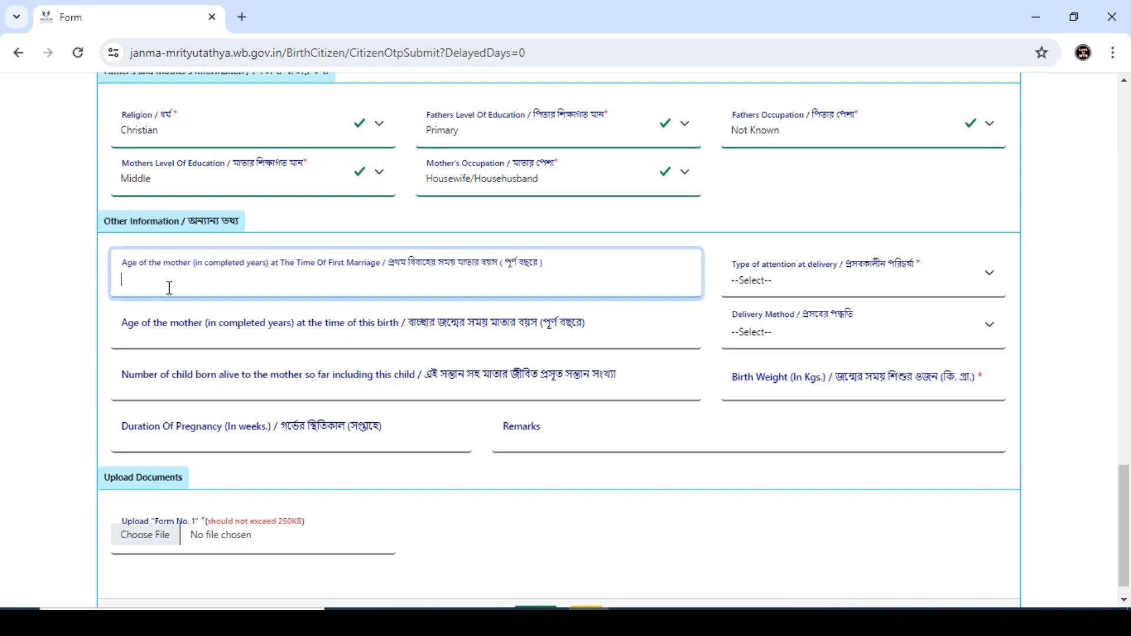
{"action": "left_click", "coordinate": [163, 332]}
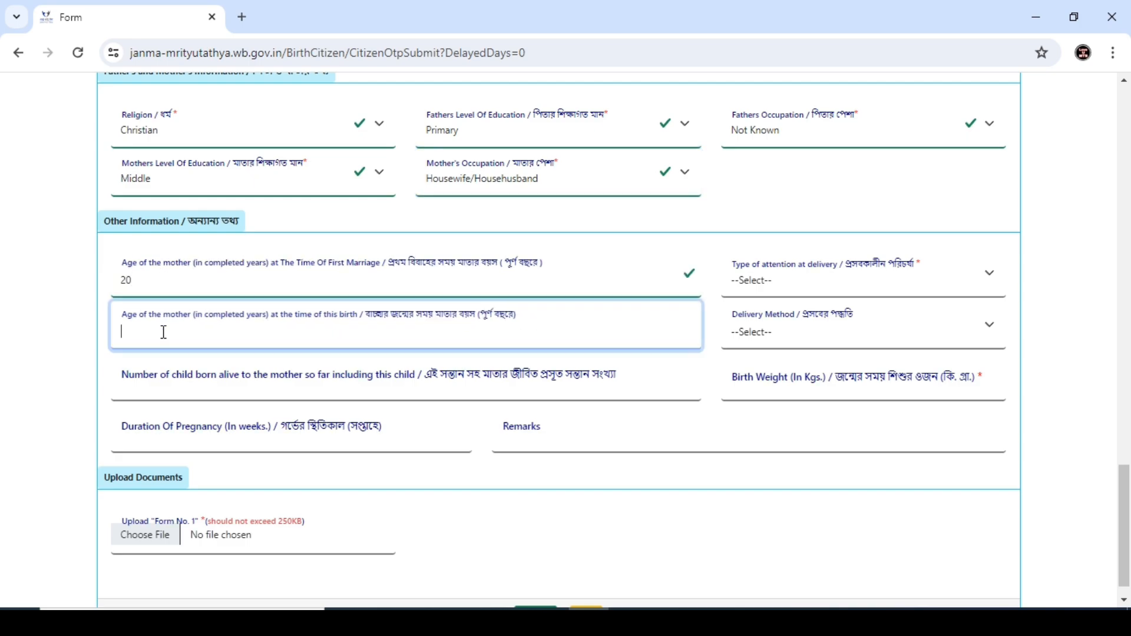
{"action": "left_click", "coordinate": [167, 377]}
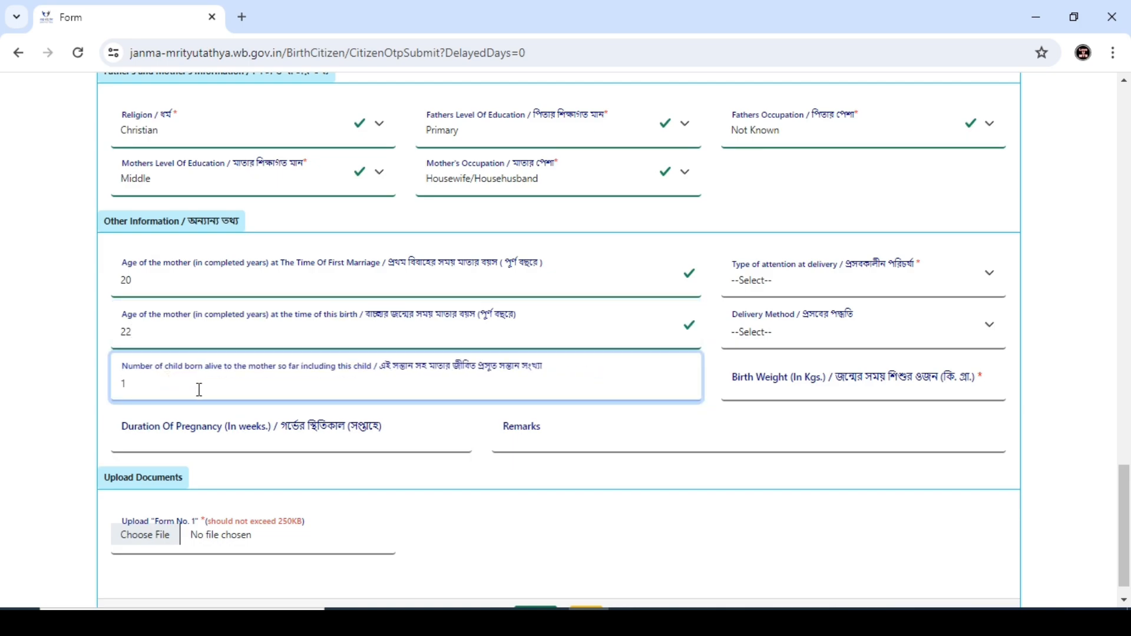
Step: Choose Institutional - Government attention, Normal delivery, and birth weight 3, leaving Remarks empty
{"action": "left_click", "coordinate": [825, 293]}
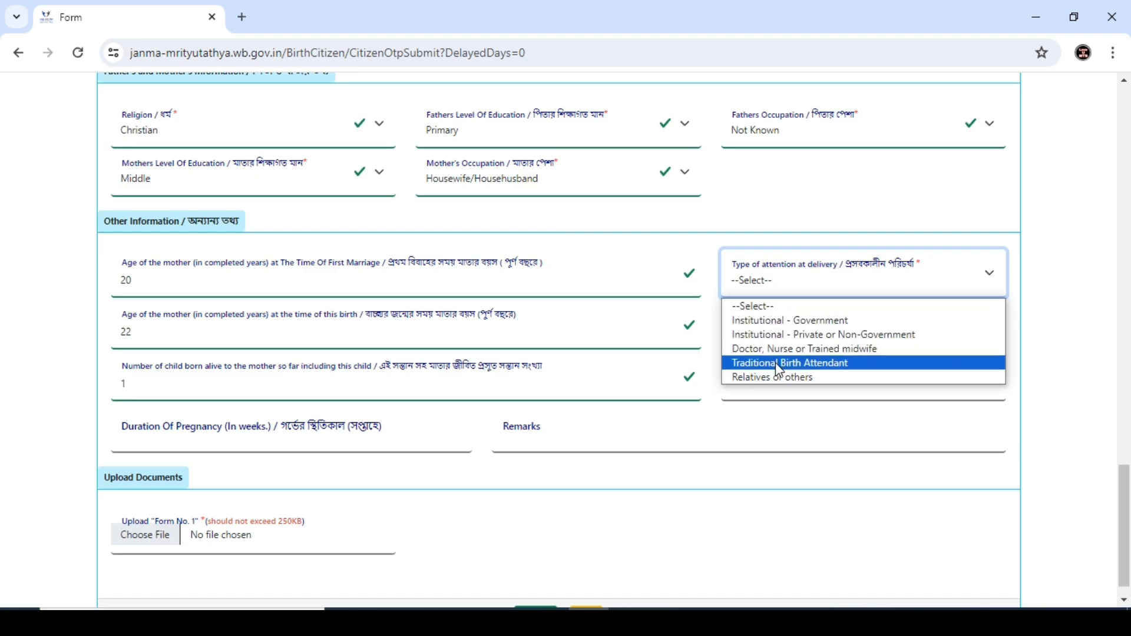
{"action": "left_click", "coordinate": [784, 323]}
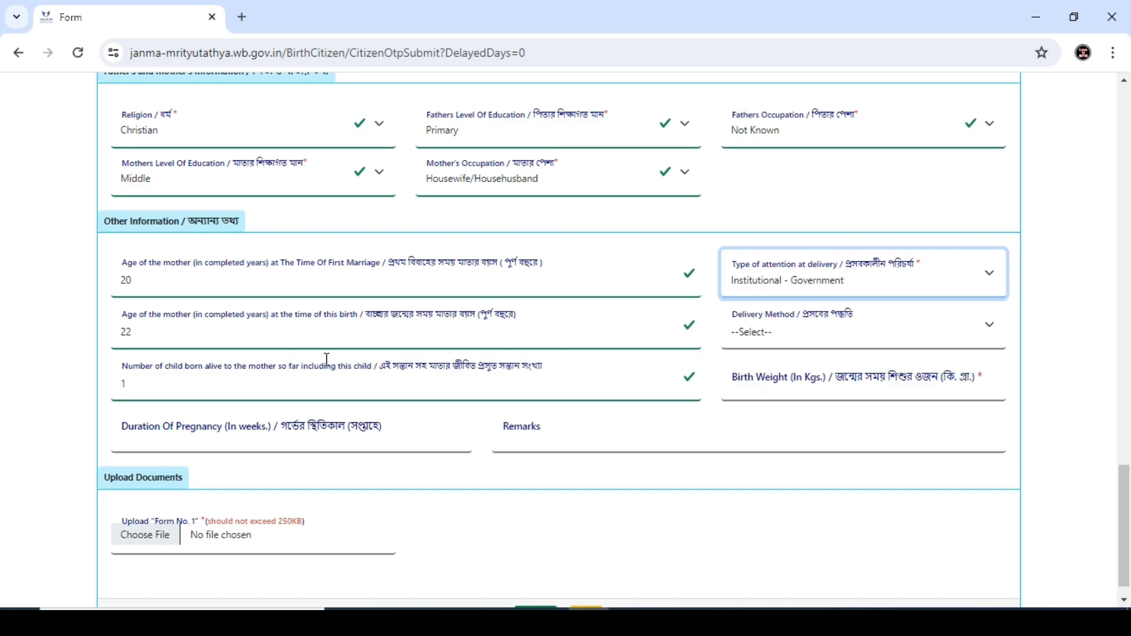
{"action": "left_click", "coordinate": [777, 325]}
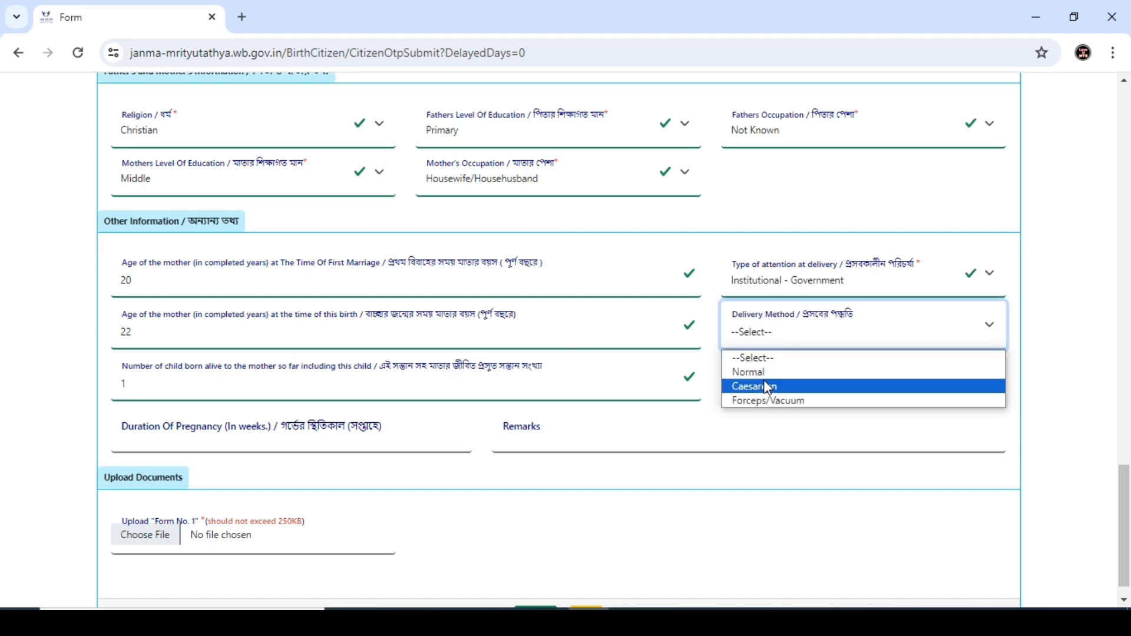
{"action": "left_click", "coordinate": [751, 372]}
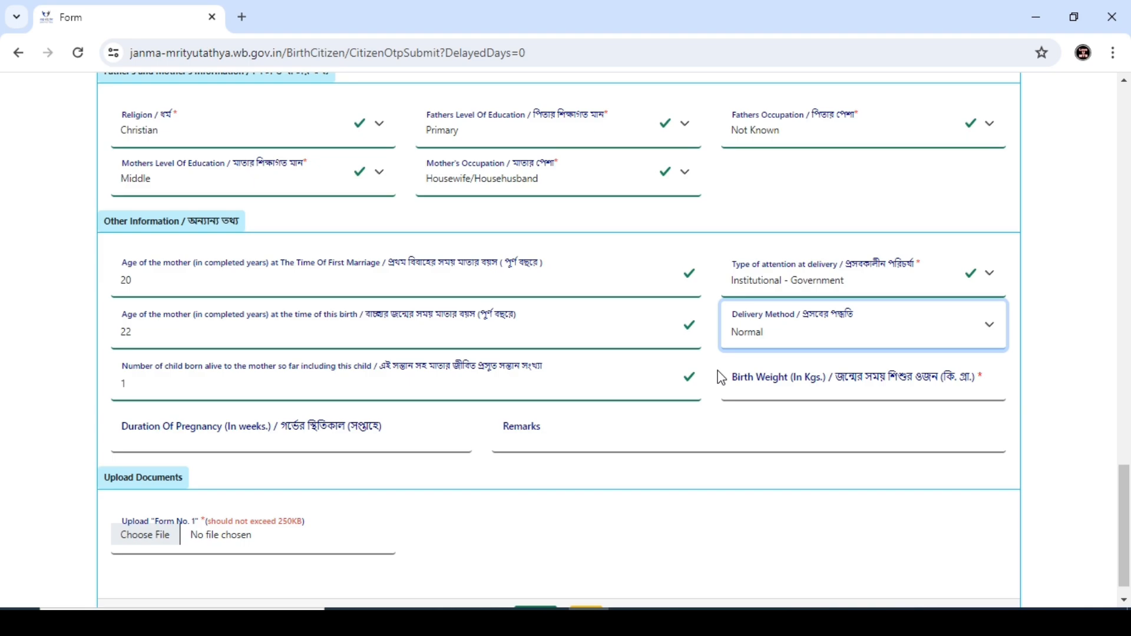
{"action": "left_click", "coordinate": [758, 378]}
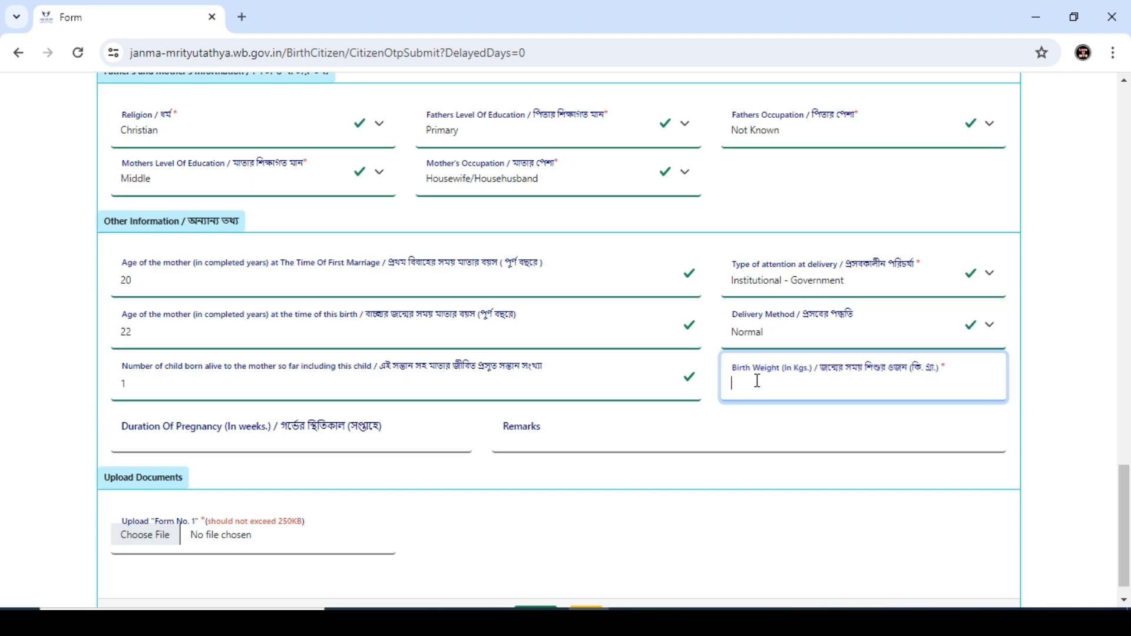
{"action": "left_click", "coordinate": [341, 430]}
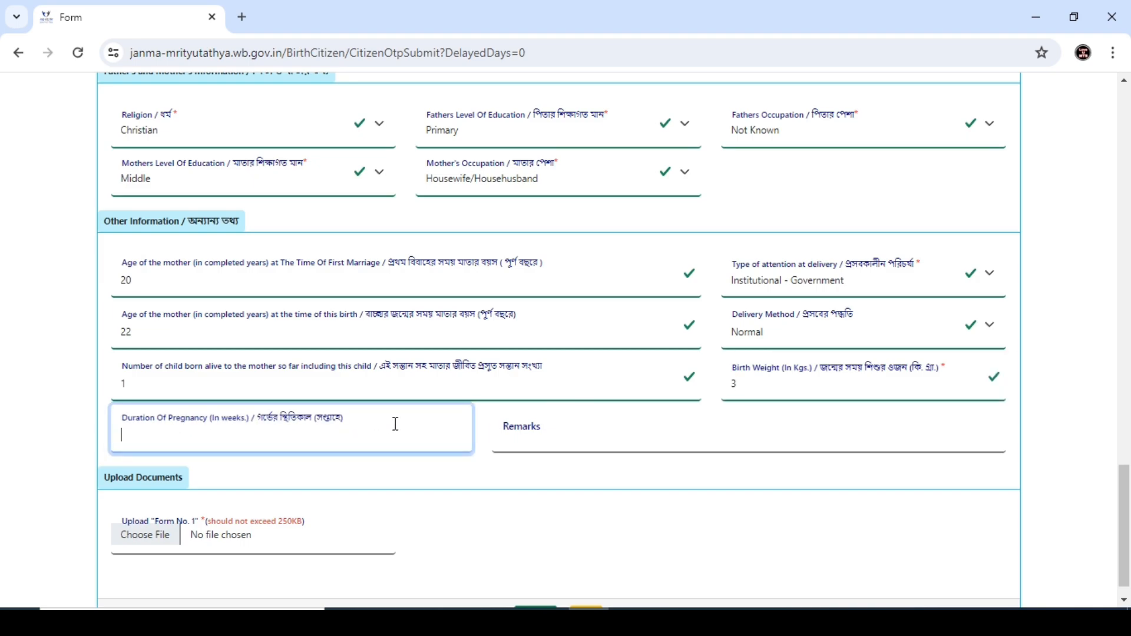
{"action": "left_click", "coordinate": [553, 436]}
{"action": "left_click", "coordinate": [508, 483]}
{"action": "scroll", "coordinate": [341, 450], "scroll_direction": "down", "scroll_amount": 1}
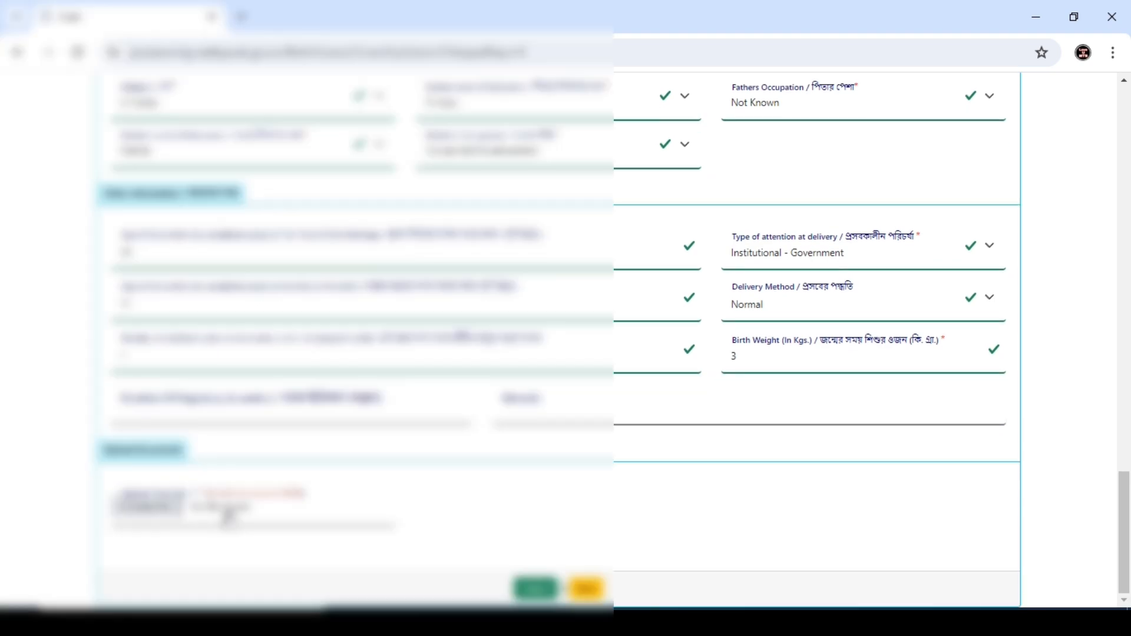
Step: Attach file-sample_150kB.pdf as Form No. 1, submit and confirm, declining Chrome's address-save prompt
{"action": "left_click", "coordinate": [235, 515]}
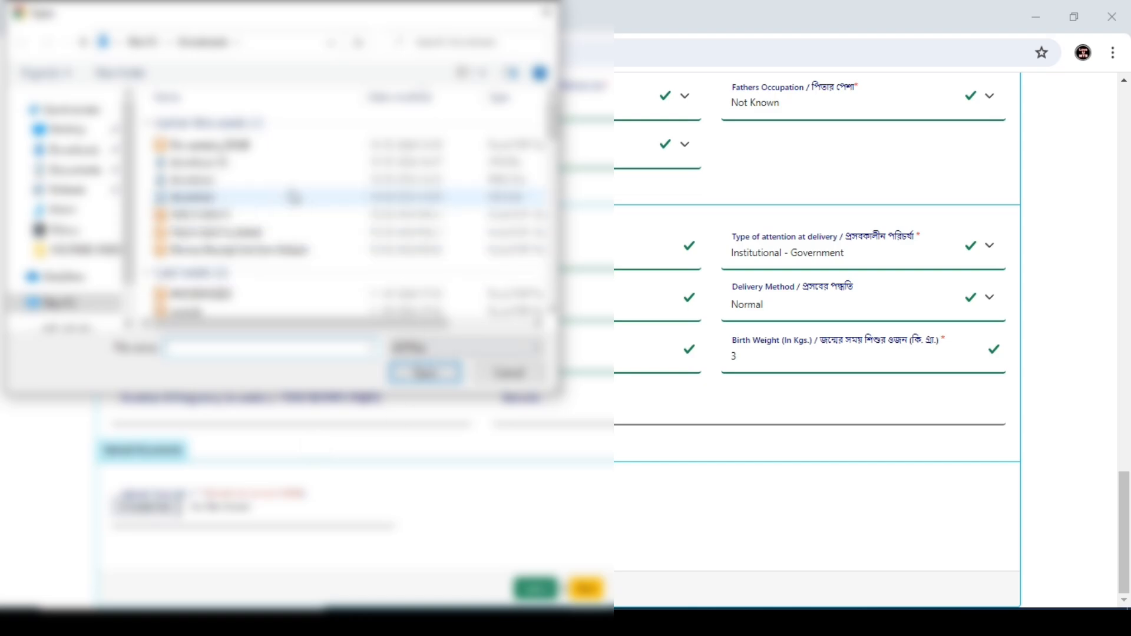
{"action": "double_click", "coordinate": [259, 145]}
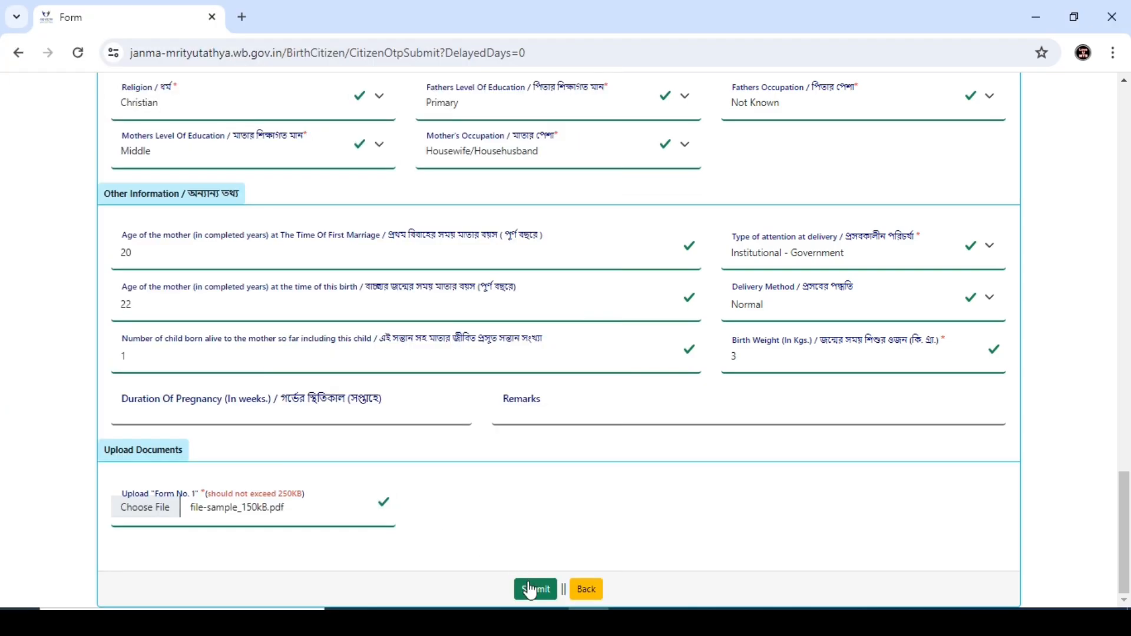
{"action": "left_click", "coordinate": [530, 590]}
{"action": "left_click", "coordinate": [645, 161]}
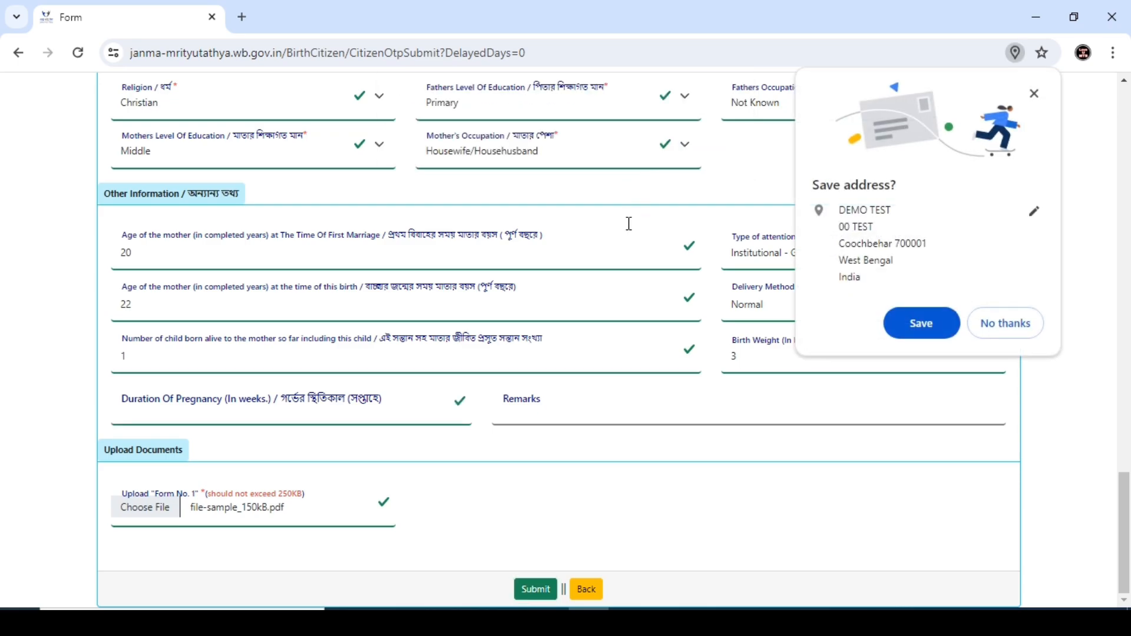
{"action": "left_click", "coordinate": [1001, 323]}
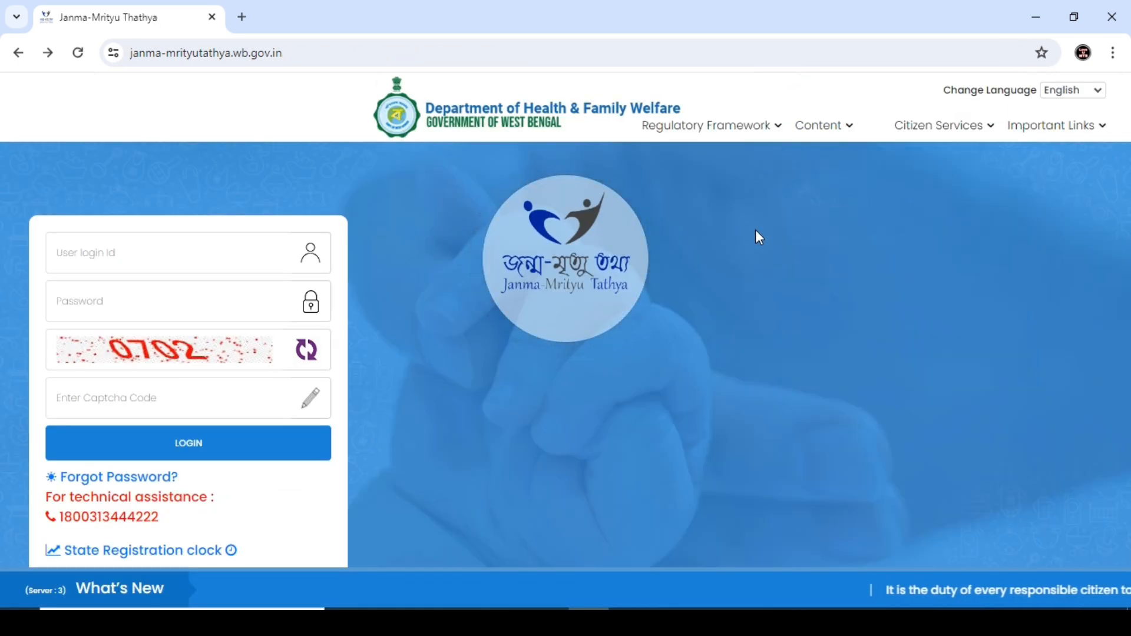
Step: Open Track Application without entering an acknowledgement number, close it, and reopen Citizen Services > Birth
{"action": "mouse_move", "coordinate": [924, 141]}
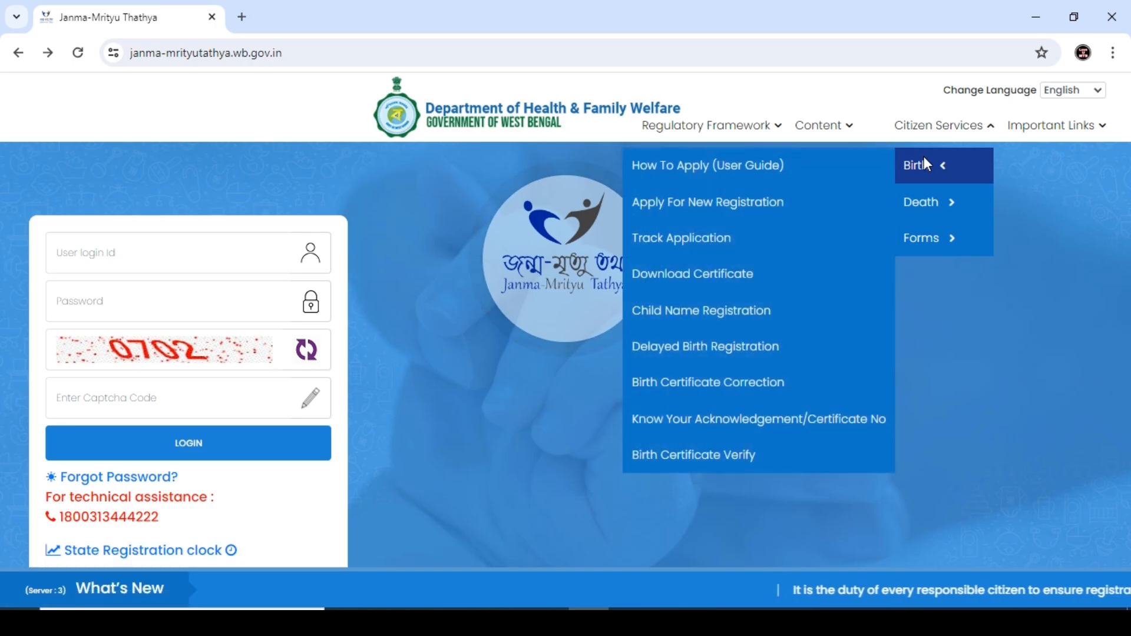
{"action": "left_click", "coordinate": [695, 239]}
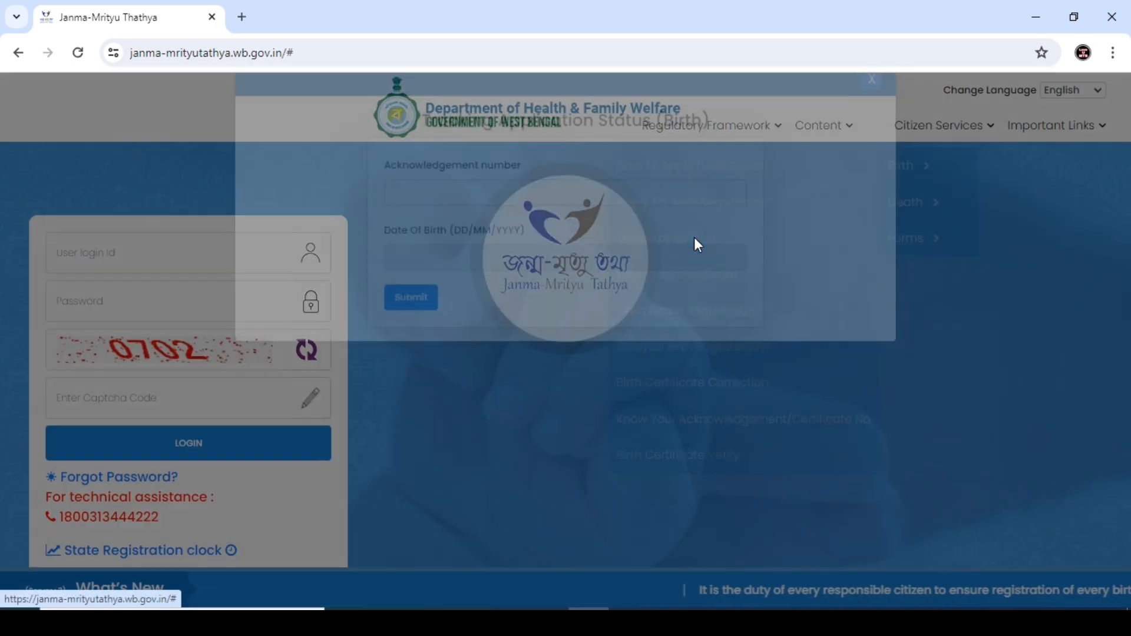
{"action": "left_click", "coordinate": [552, 228]}
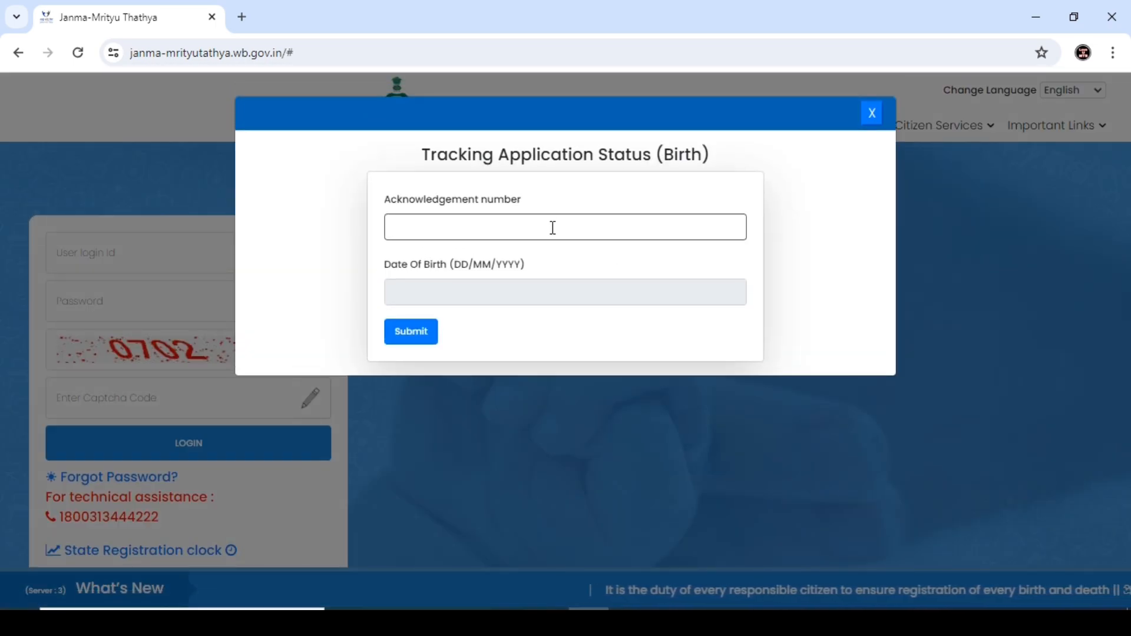
{"action": "left_click", "coordinate": [452, 318]}
{"action": "left_click", "coordinate": [872, 113]}
{"action": "left_click", "coordinate": [937, 125]}
{"action": "left_click", "coordinate": [919, 166]}
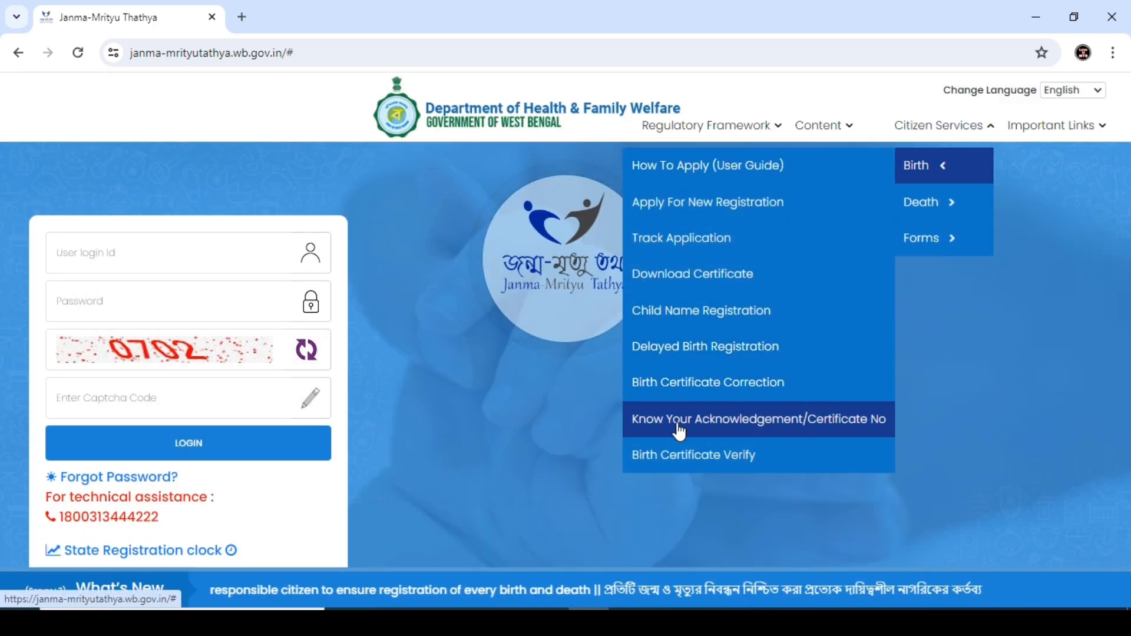
{"action": "left_click", "coordinate": [706, 277]}
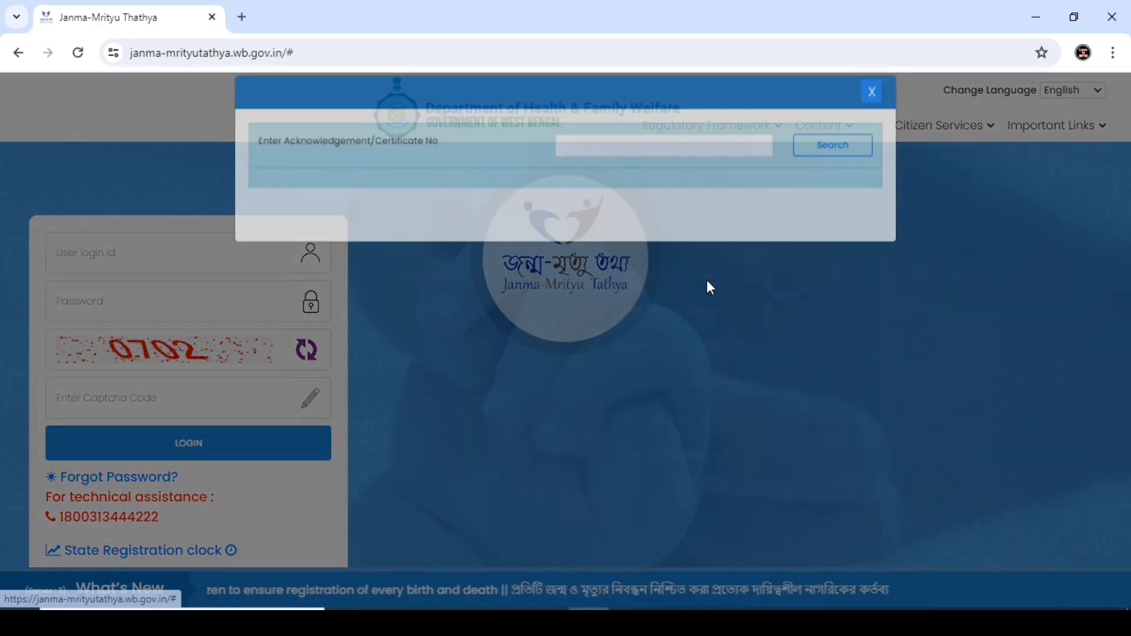
{"action": "left_click", "coordinate": [567, 163]}
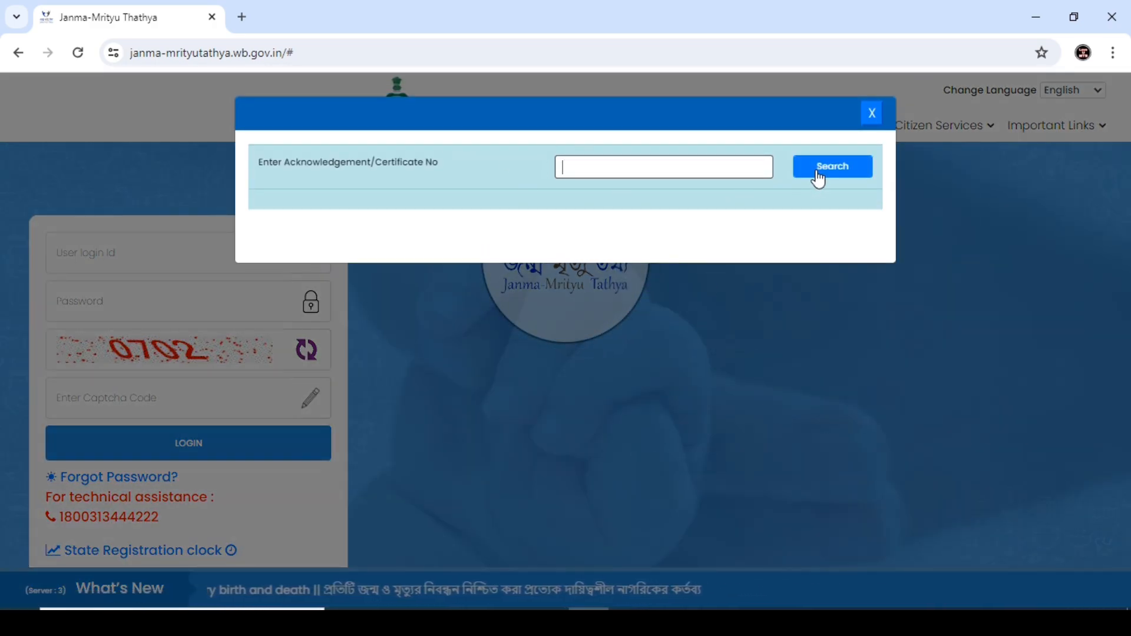
{"action": "left_click", "coordinate": [874, 114]}
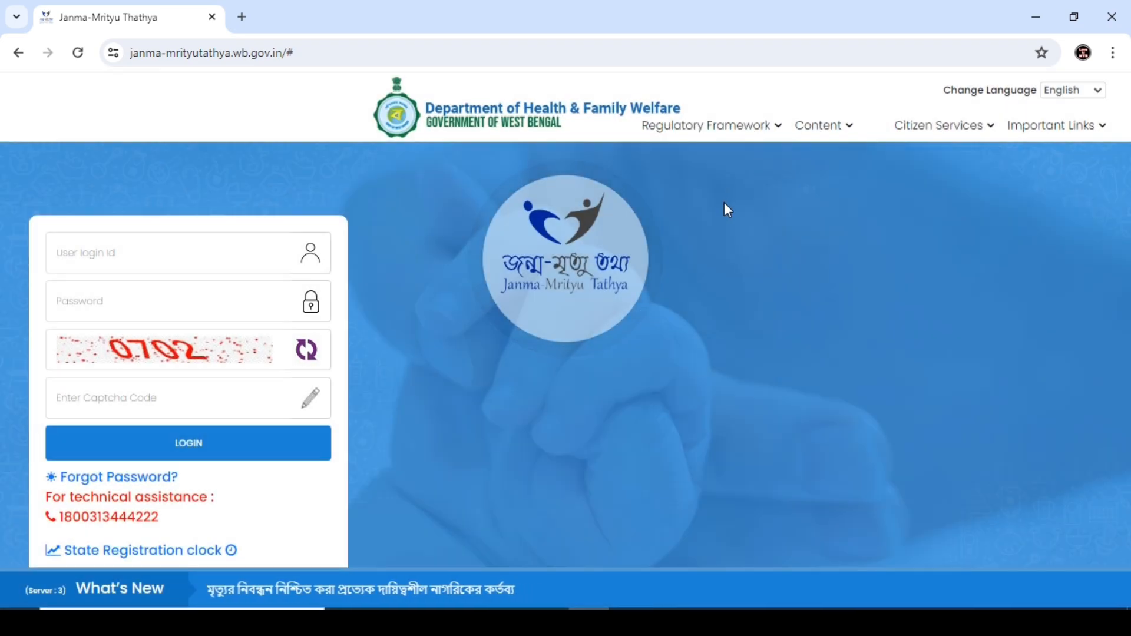